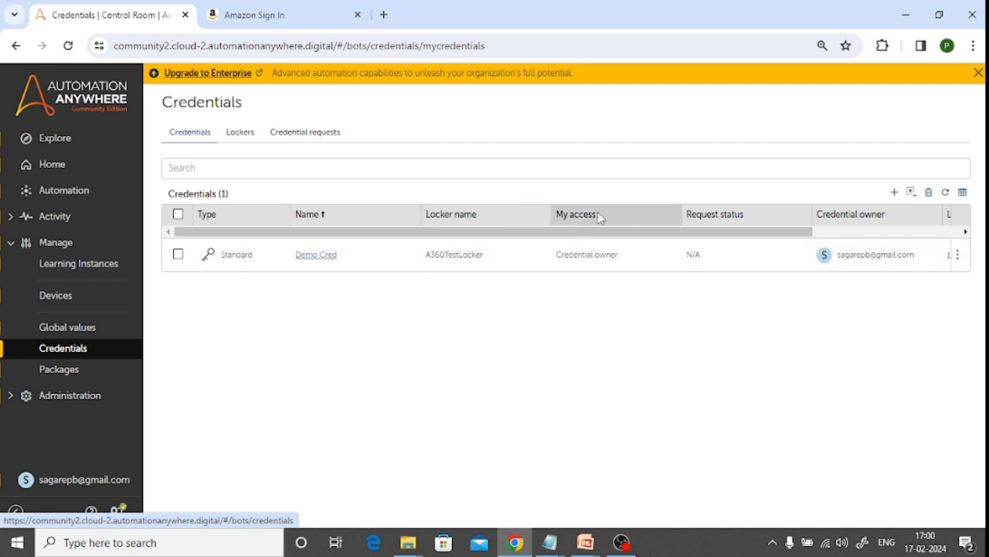
Start a new credential named LoginDetails, with LoginDetails as its description
{"action": "left_click", "coordinate": [894, 193]}
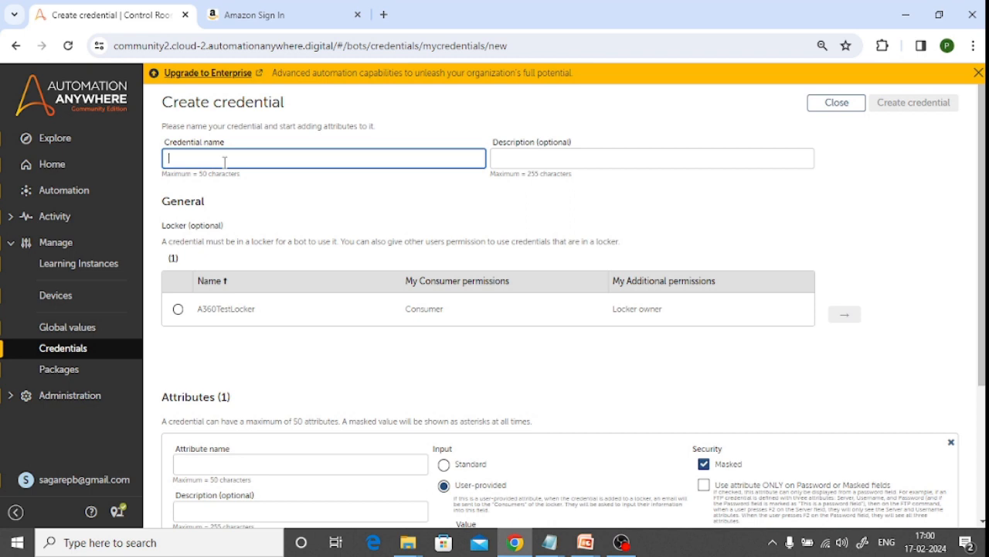
{"action": "type", "text": "LoginDetails"}
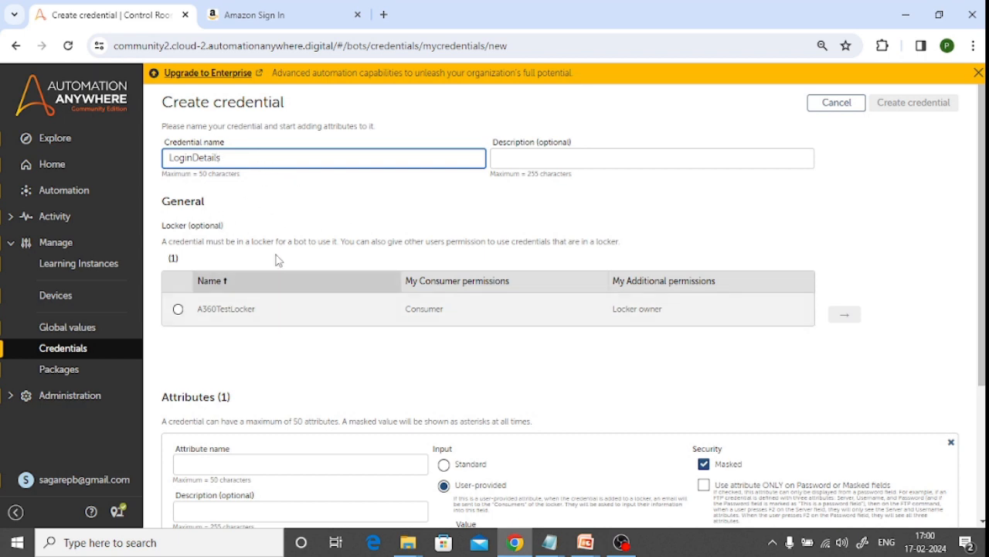
{"action": "double_click", "coordinate": [232, 158]}
{"action": "key", "text": "ctrl+c"}
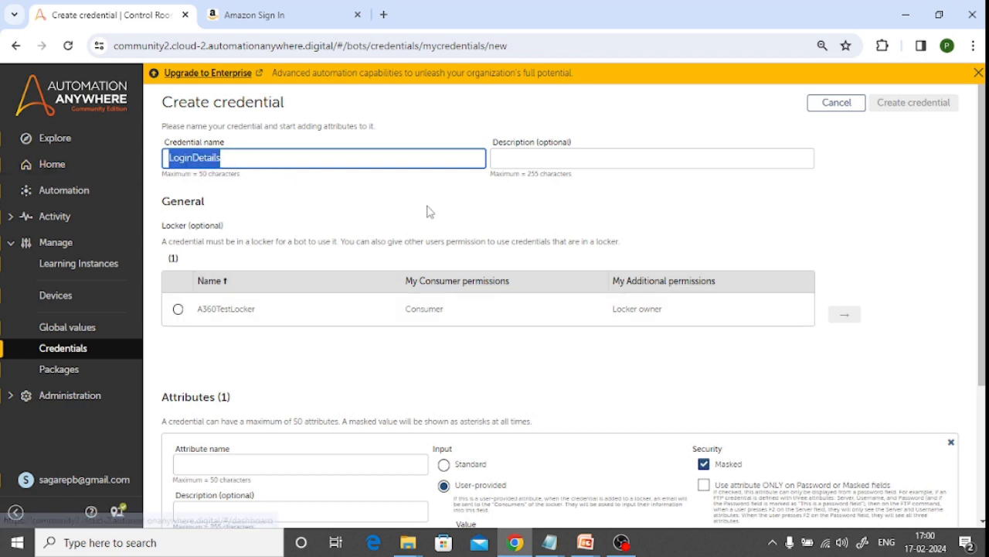
{"action": "left_click", "coordinate": [575, 153]}
{"action": "key", "text": "ctrl+v"}
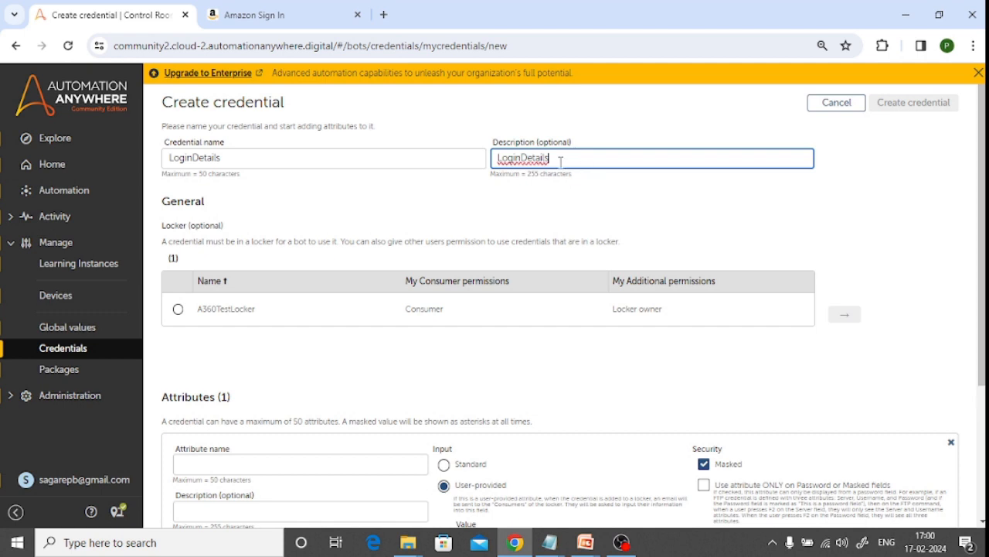
{"action": "left_click_drag", "start_coordinate": [561, 159], "coordinate": [444, 157]}
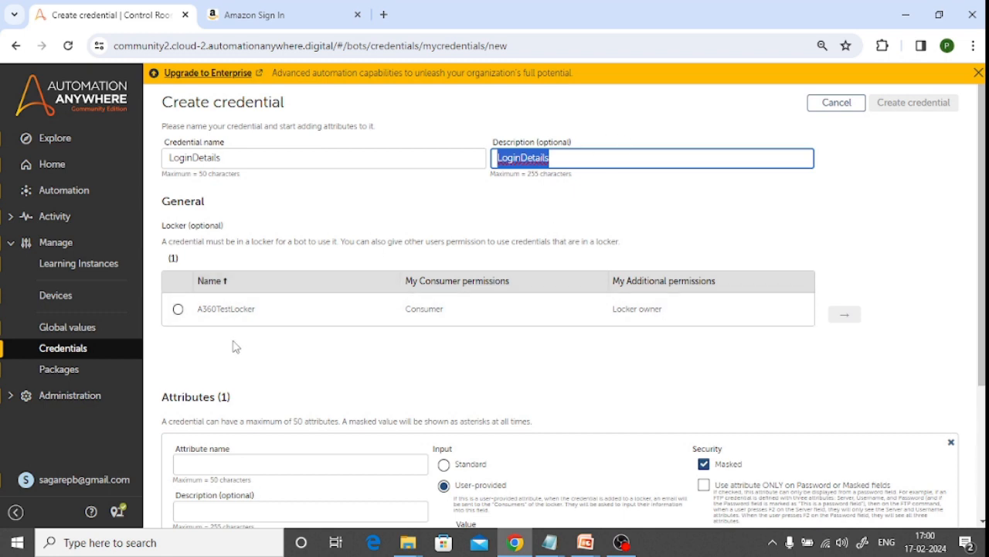
Define the first attribute as UserName with standard input and no masking
{"action": "scroll", "coordinate": [232, 352], "scroll_direction": "down", "scroll_amount": 3}
{"action": "left_click", "coordinate": [212, 270]}
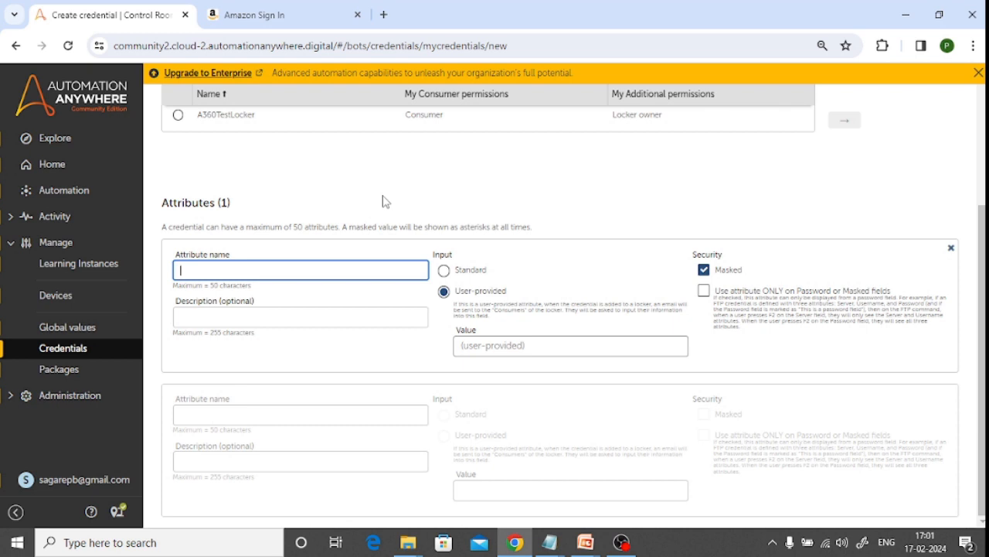
{"action": "type", "text": "UserName"}
{"action": "left_click", "coordinate": [444, 270]}
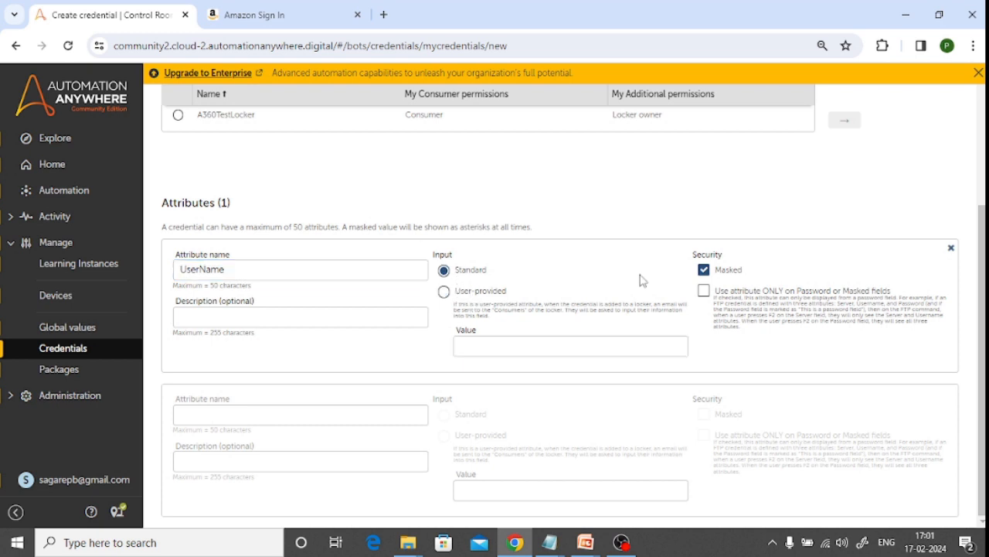
{"action": "left_click", "coordinate": [705, 272]}
Add a second attribute named Password with standard input, keeping it masked
{"action": "left_click", "coordinate": [305, 414]}
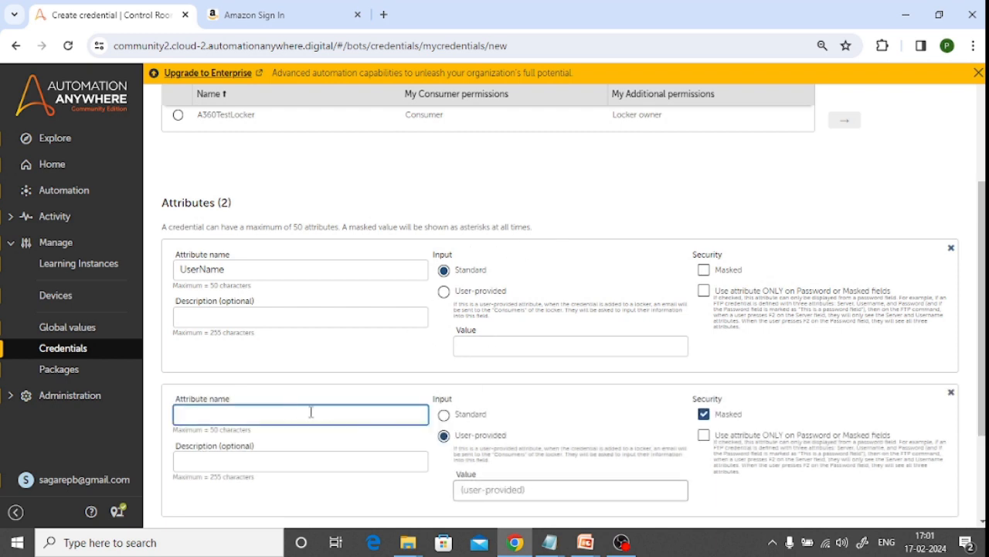
{"action": "type", "text": "Passwird"}
{"action": "key", "text": "BackSpace"}
{"action": "key", "text": "BackSpace"}
{"action": "type", "text": "ord"}
{"action": "left_click", "coordinate": [444, 415]}
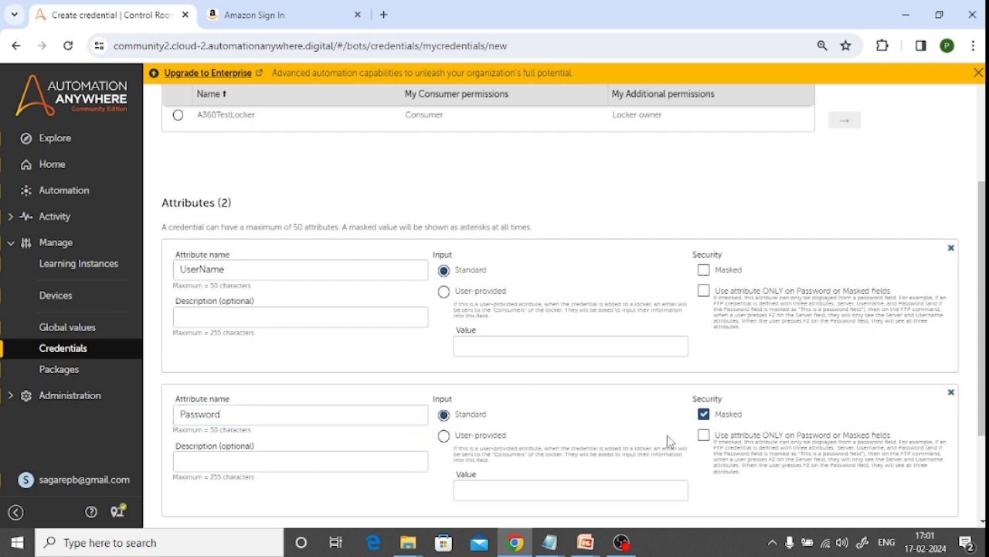
Enter the account's login name as the value of the UserName attribute
{"action": "scroll", "coordinate": [788, 405], "scroll_direction": "down", "scroll_amount": 2}
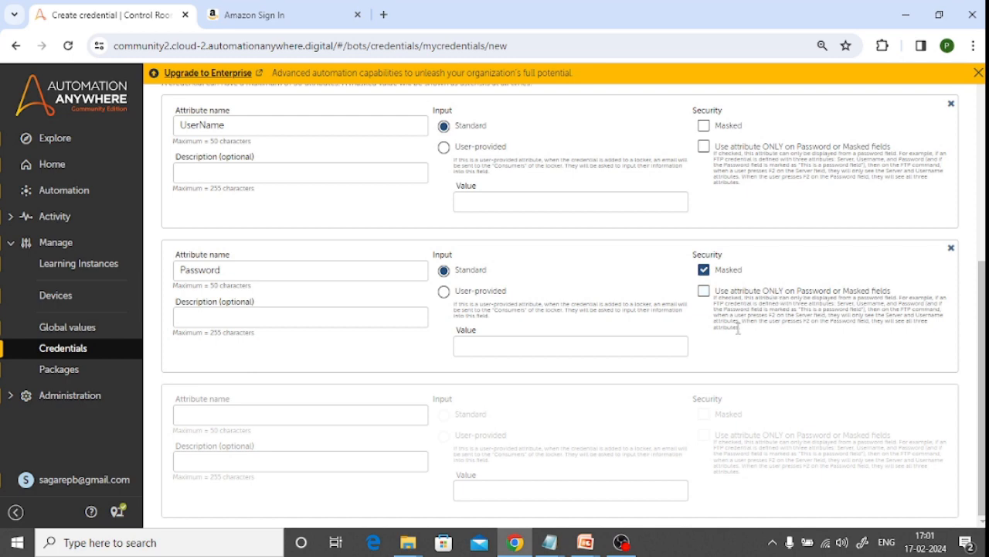
{"action": "scroll", "coordinate": [735, 350], "scroll_direction": "up", "scroll_amount": 5}
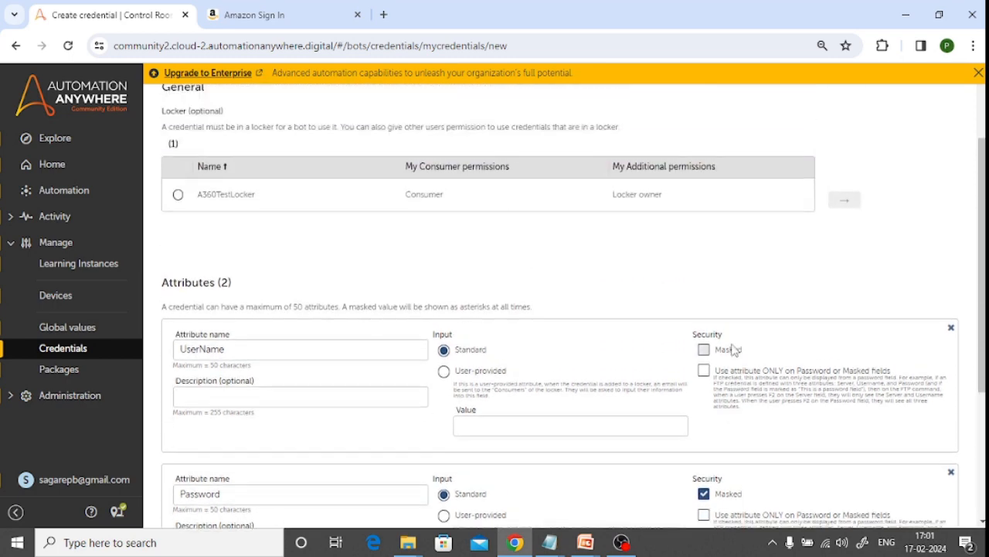
{"action": "scroll", "coordinate": [734, 350], "scroll_direction": "down", "scroll_amount": 5}
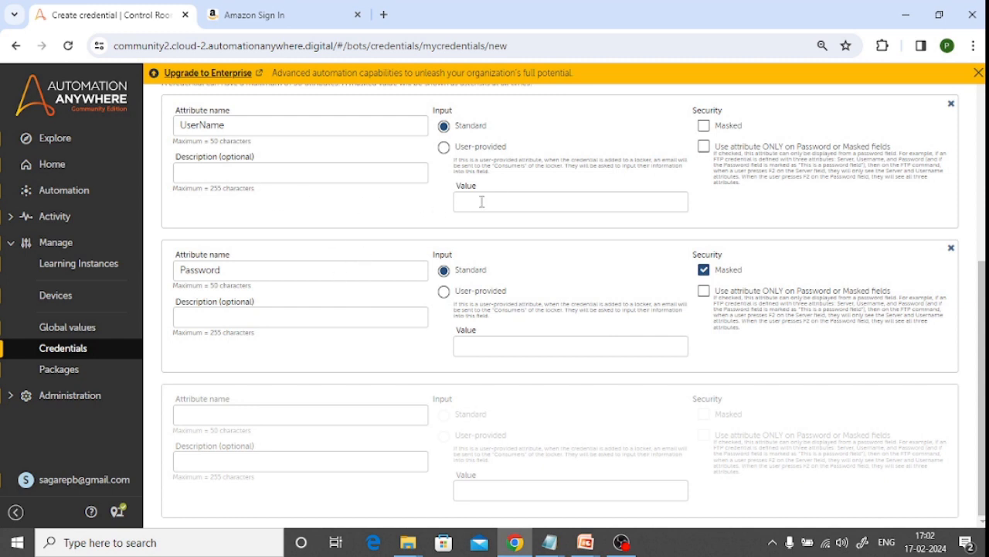
{"action": "left_click", "coordinate": [515, 199]}
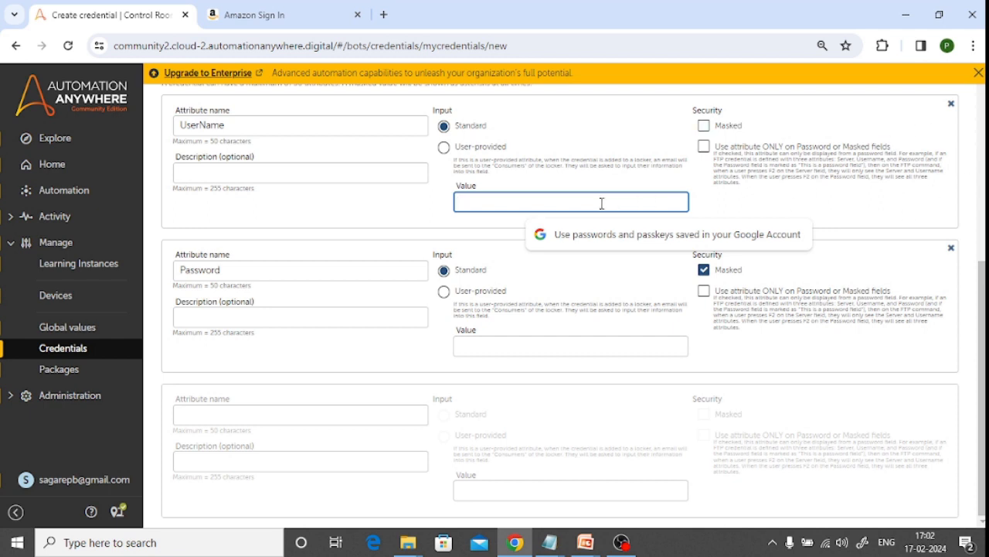
{"action": "type", "text": "s"}
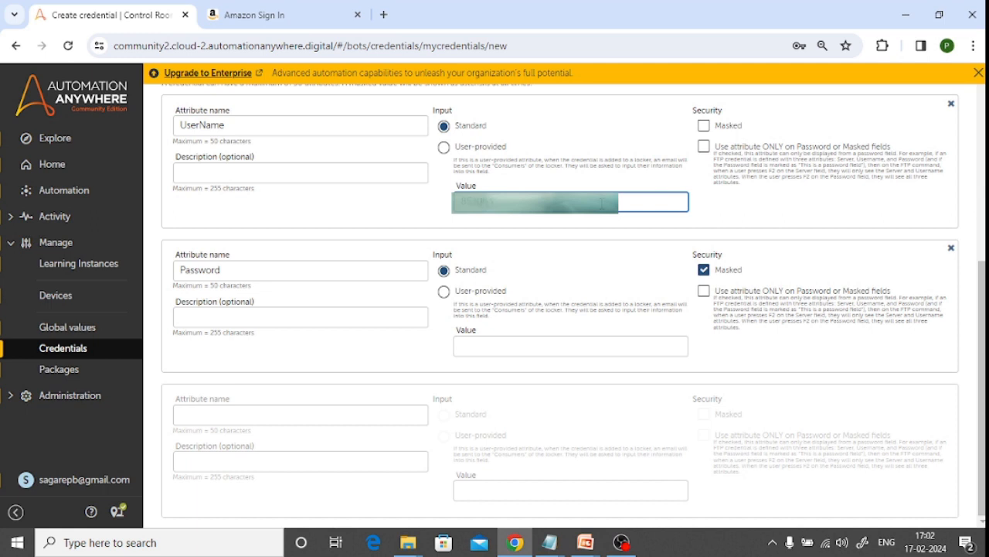
Enter the account password as the value of the Password attribute and create the credential
{"action": "left_click", "coordinate": [505, 346]}
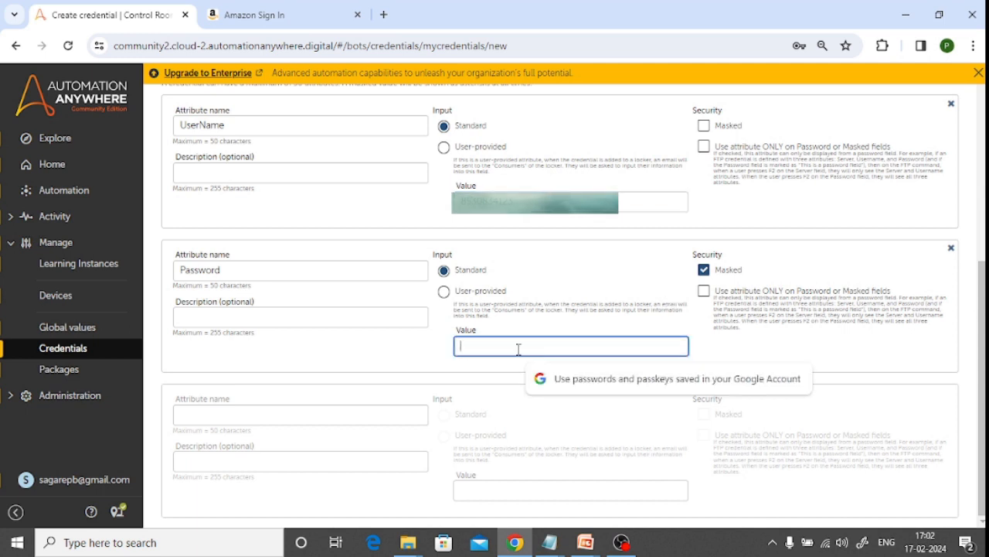
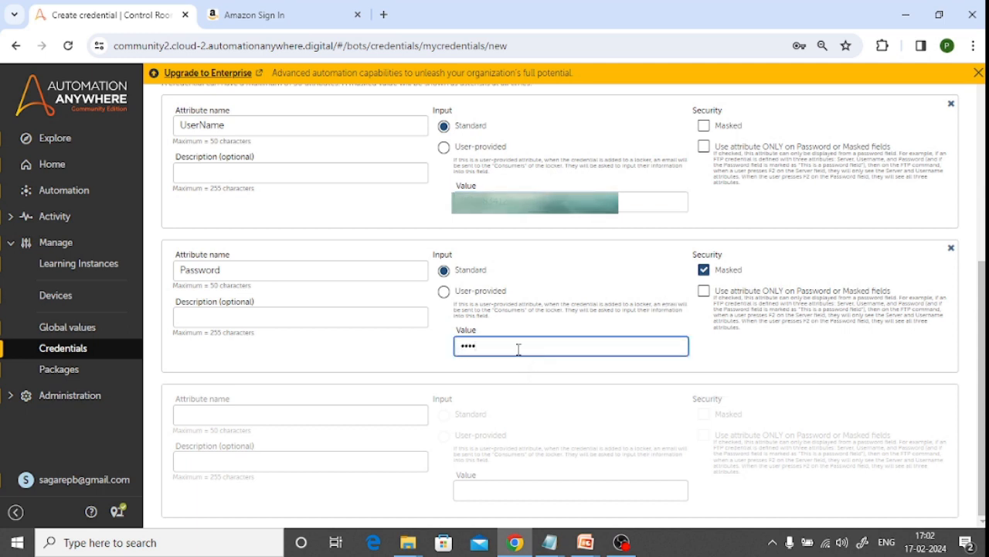
{"action": "key", "text": "BackSpace"}
{"action": "key", "text": "BackSpace"}
{"action": "key", "text": "BackSpace"}
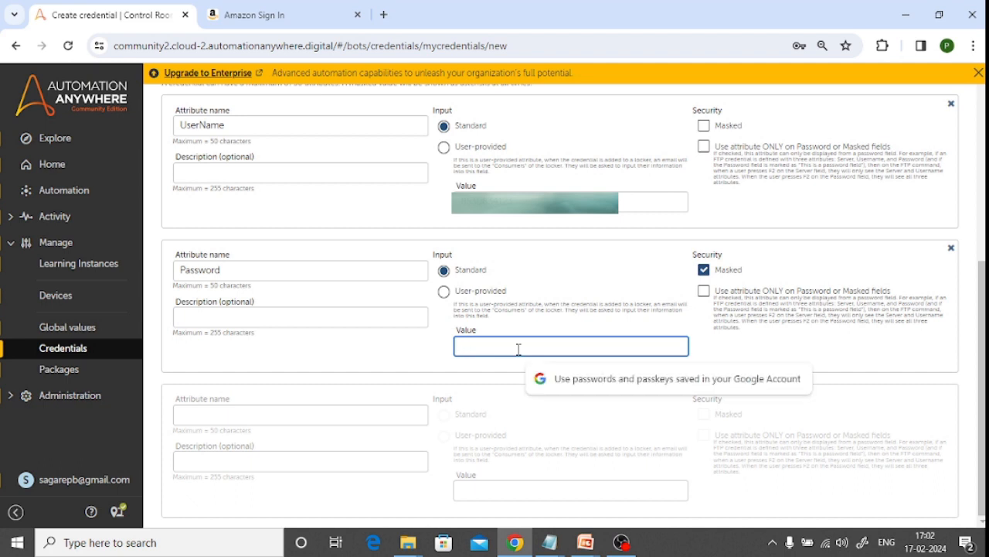
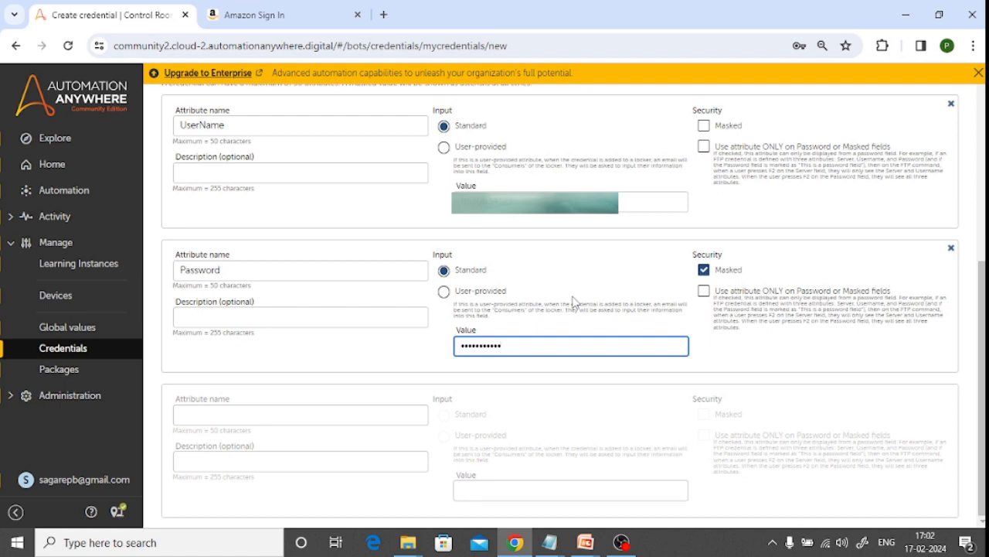
{"action": "scroll", "coordinate": [573, 301], "scroll_direction": "up", "scroll_amount": 5}
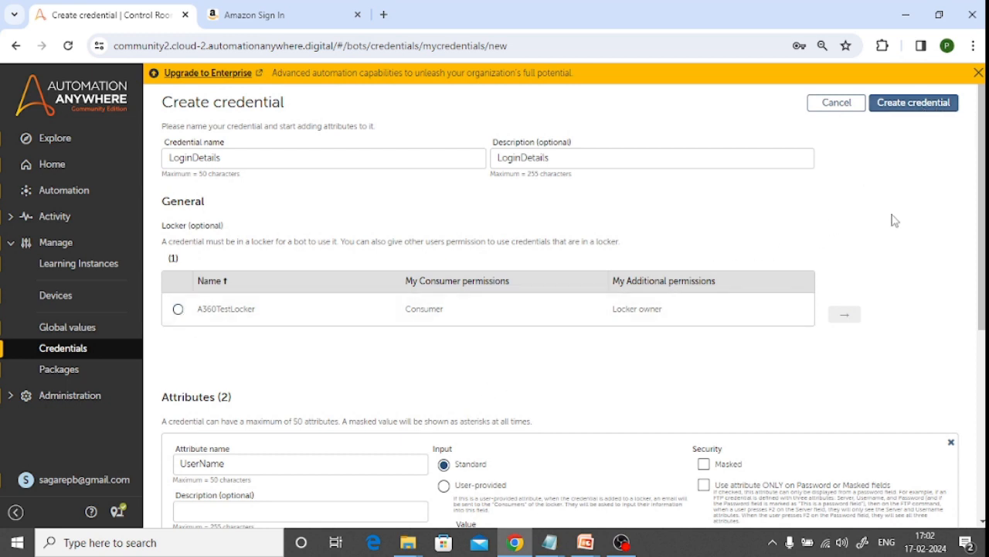
{"action": "left_click", "coordinate": [914, 108]}
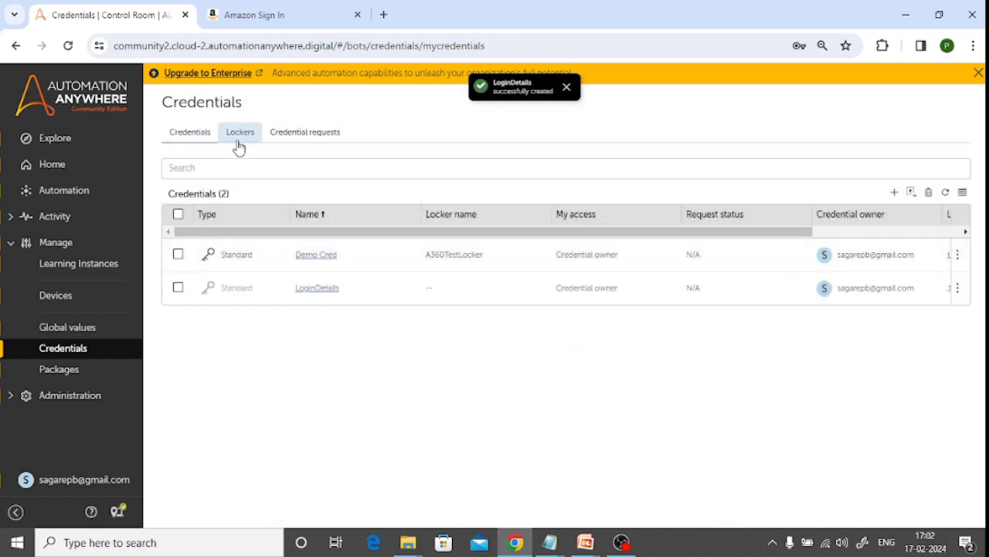
Start a new locker named HR_Locker, with HR_Locker as its description
{"action": "left_click", "coordinate": [237, 137]}
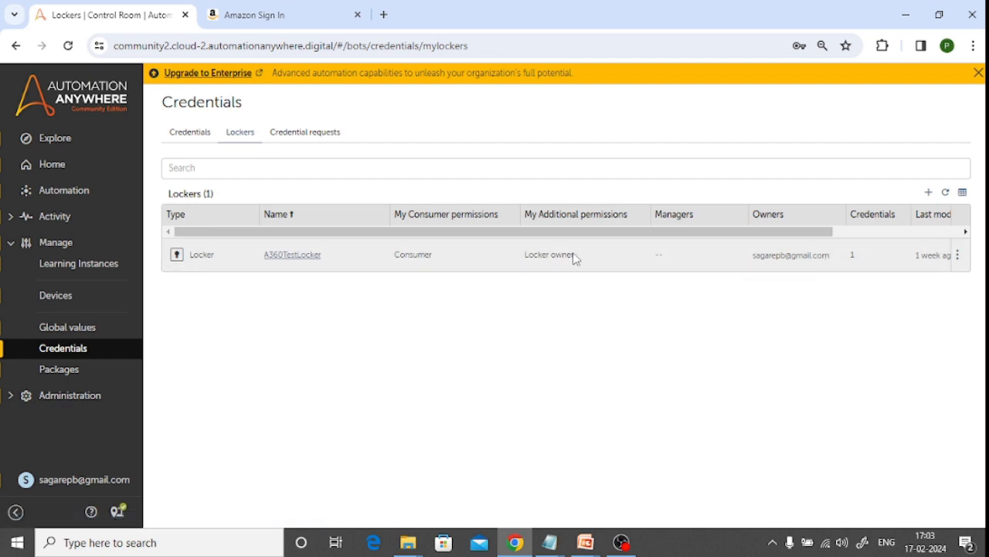
{"action": "left_click", "coordinate": [929, 192]}
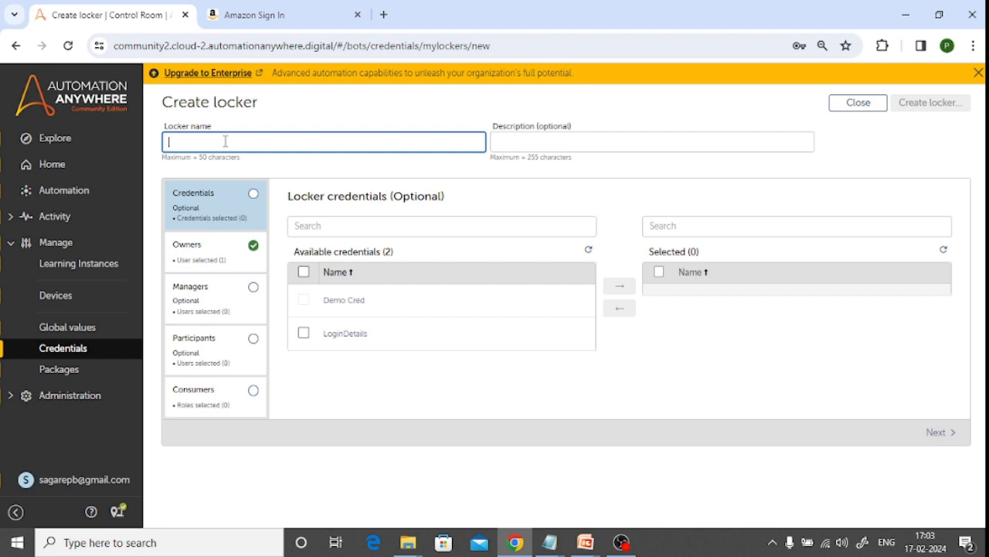
{"action": "type", "text": "Hr"}
{"action": "key", "text": "BackSpace"}
{"action": "key", "text": "BackSpace"}
{"action": "type", "text": "_"}
{"action": "type", "text": "H"}
{"action": "left_click_drag", "start_coordinate": [229, 141], "coordinate": [116, 147]}
{"action": "key", "text": "ctrl+c"}
{"action": "left_click", "coordinate": [580, 142]}
{"action": "key", "text": "ctrl+v"}
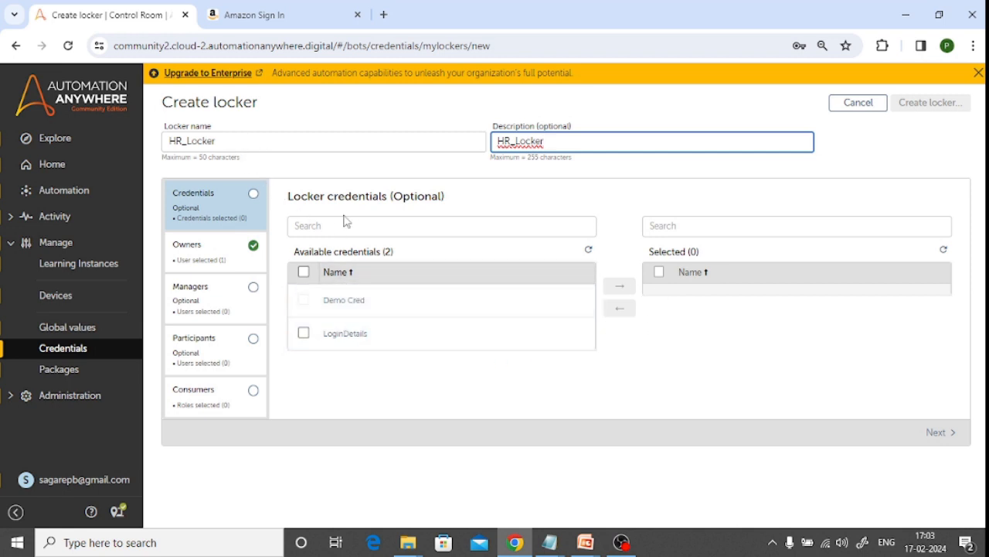
Add the LoginDetails credential to the locker and review its owner, manager and participant settings
{"action": "left_click", "coordinate": [305, 334]}
{"action": "left_click", "coordinate": [619, 287]}
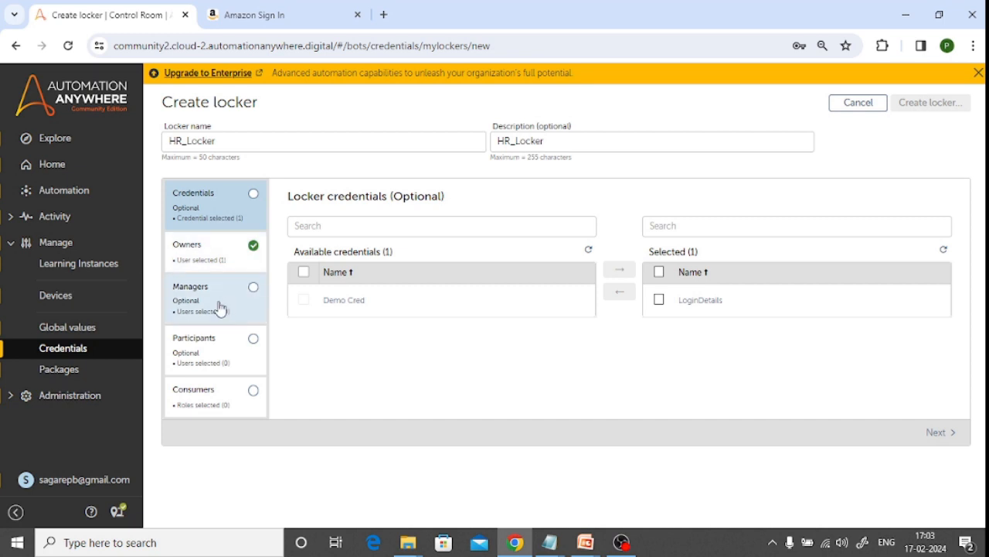
{"action": "left_click", "coordinate": [210, 257]}
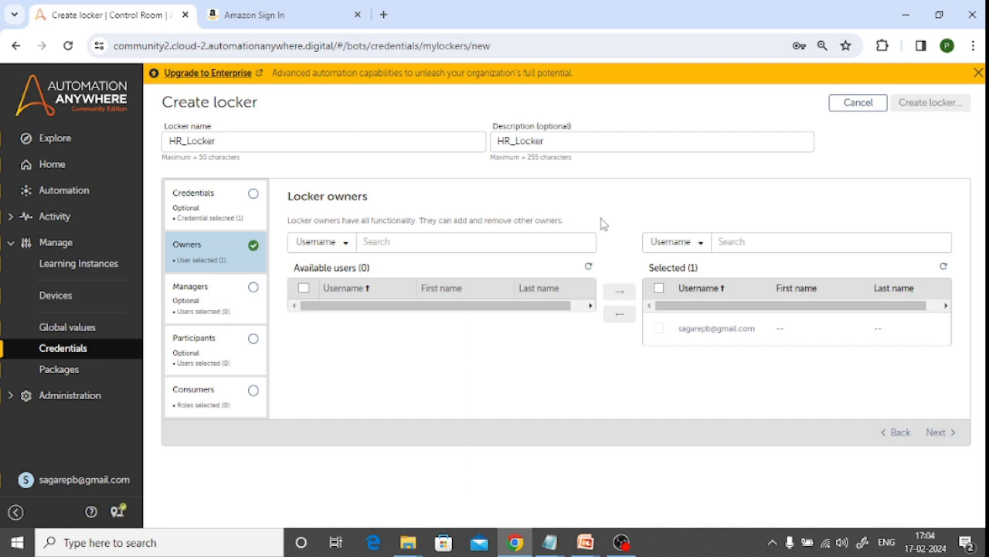
{"action": "left_click", "coordinate": [205, 295]}
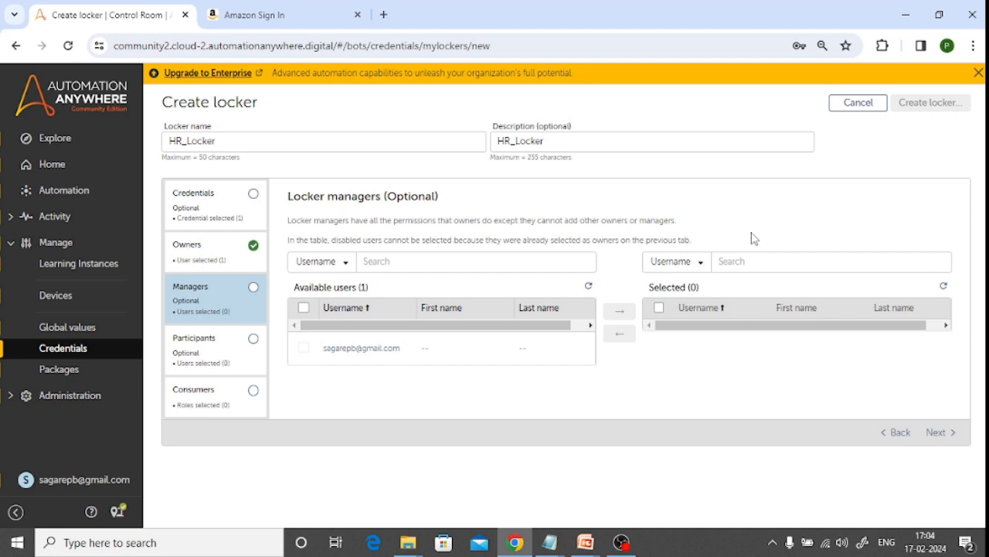
{"action": "left_click", "coordinate": [254, 372]}
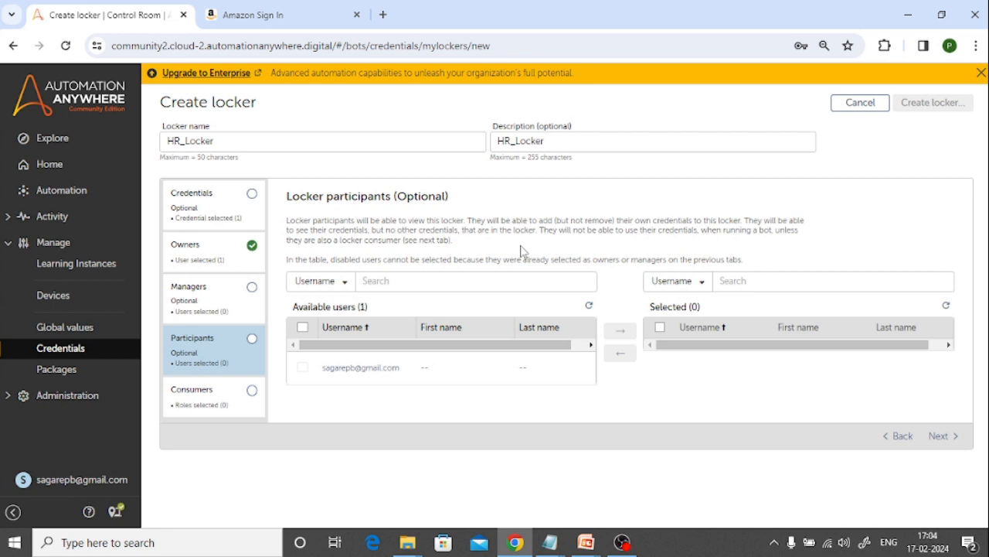
Assign the CE_user role as the locker's consumer and create the locker
{"action": "left_click", "coordinate": [220, 397]}
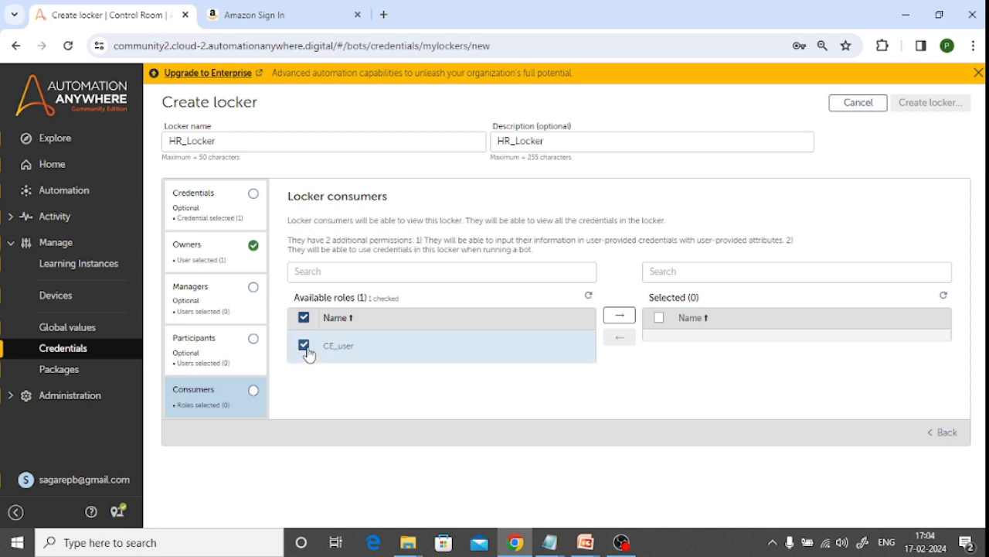
{"action": "left_click", "coordinate": [621, 317]}
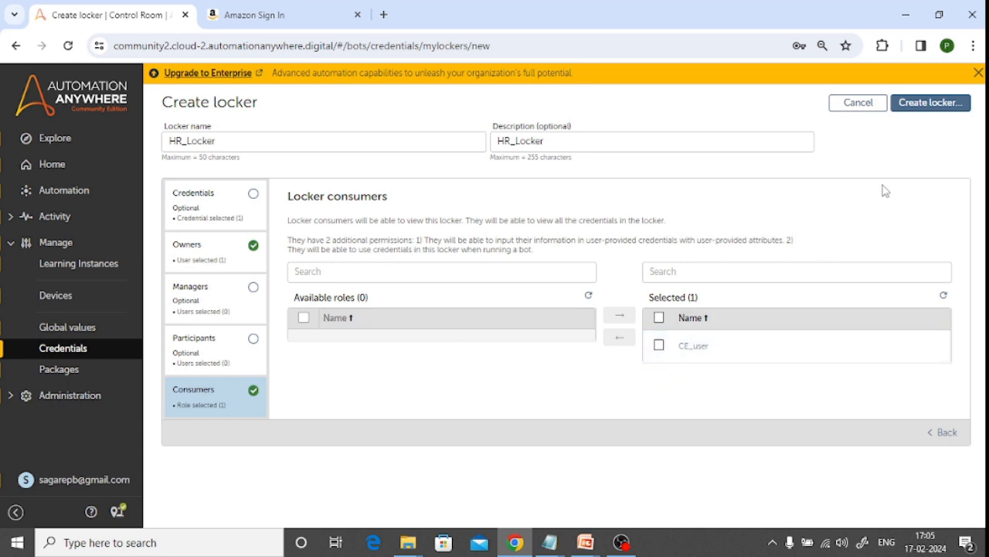
{"action": "left_click", "coordinate": [928, 107]}
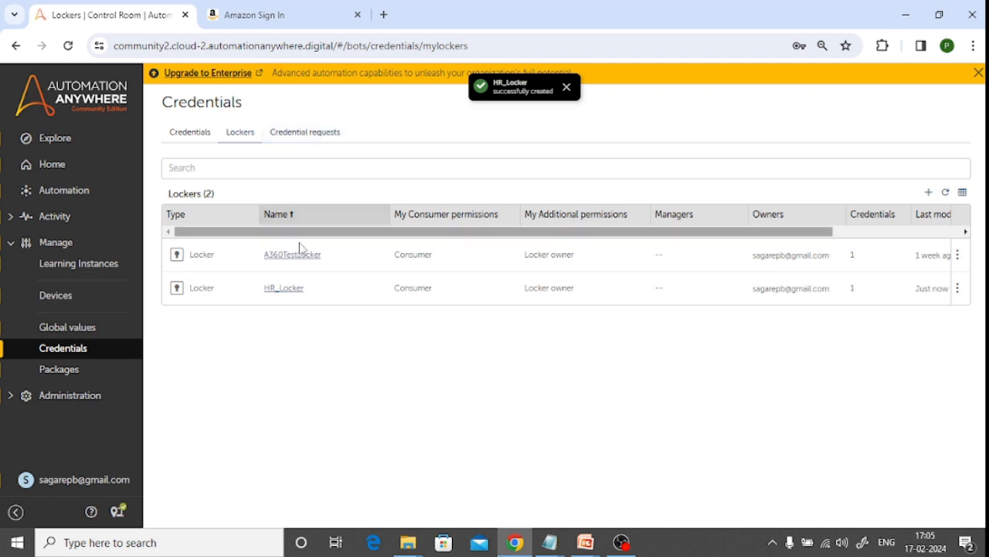
Open the LoginDetails credential to check its locker assignment and its original and requested versions
{"action": "left_click", "coordinate": [190, 133]}
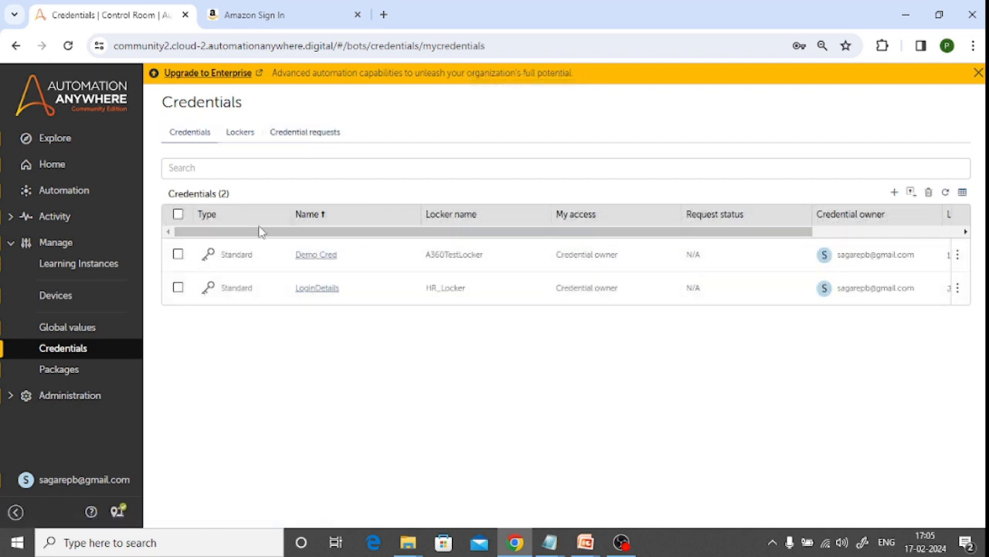
{"action": "left_click", "coordinate": [319, 295]}
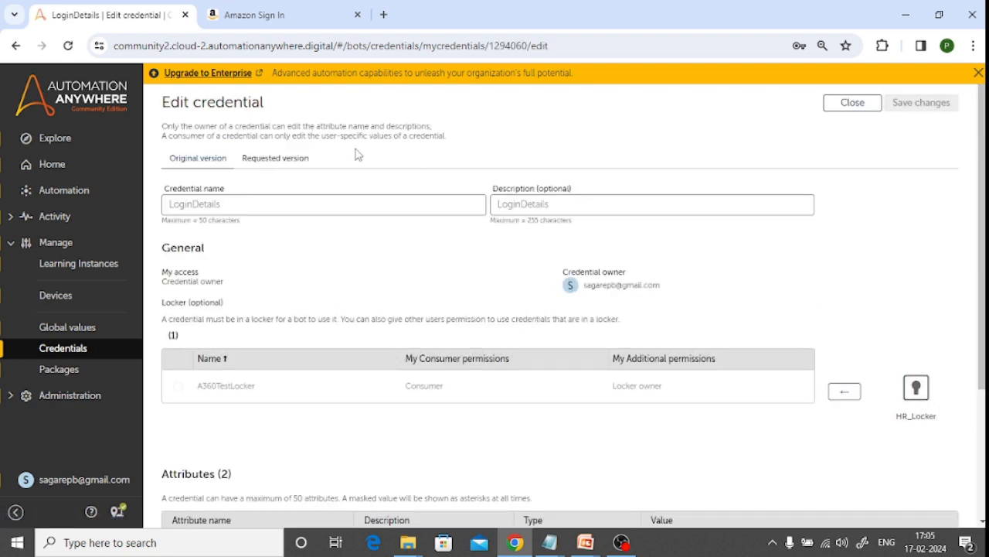
{"action": "left_click", "coordinate": [274, 158]}
{"action": "left_click", "coordinate": [208, 157]}
Open the Credentials task bot from the private automation repository for editing
{"action": "left_click", "coordinate": [68, 199]}
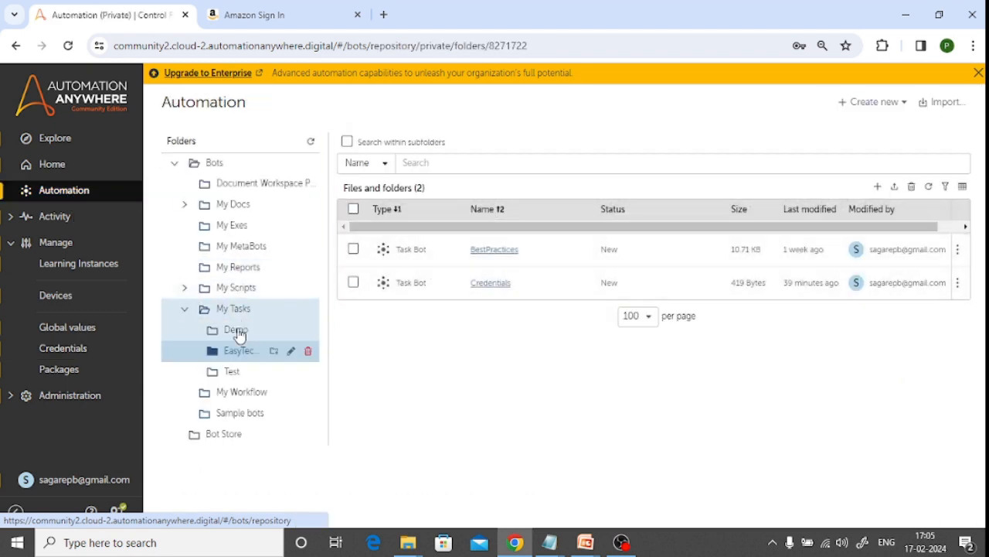
{"action": "left_click", "coordinate": [495, 282]}
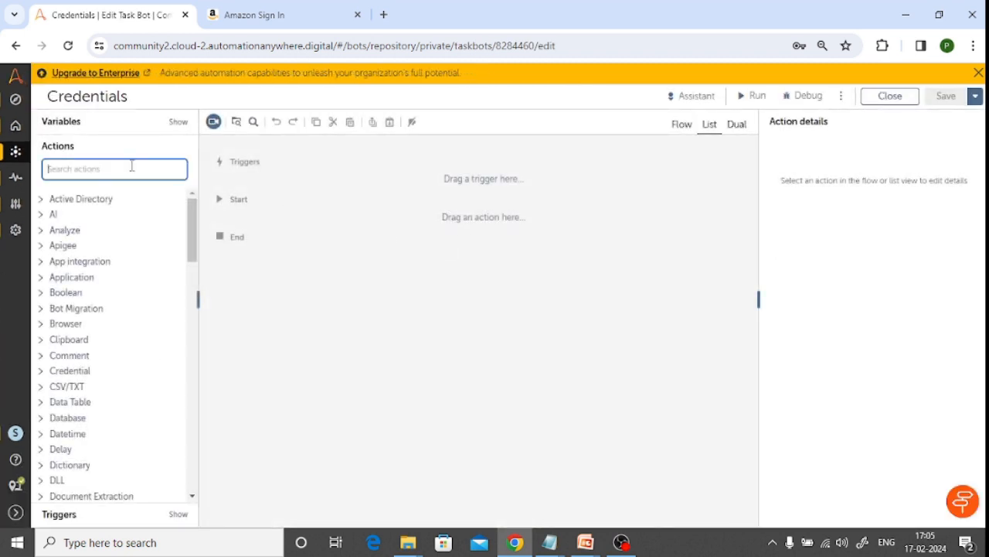
Check the Amazon sign-in page, find the Recorder package's Capture action and add it to the bot between Start and End
{"action": "left_click", "coordinate": [278, 17]}
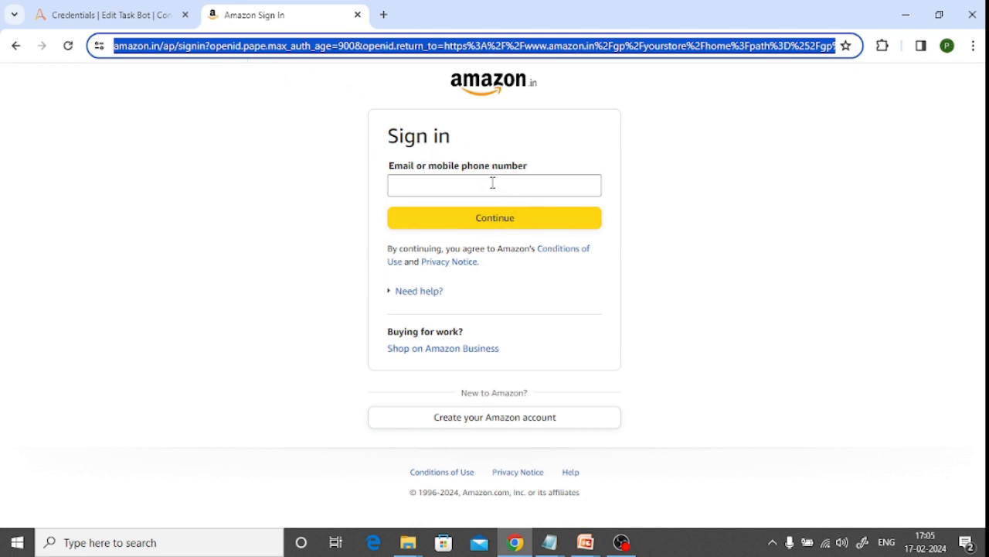
{"action": "left_click", "coordinate": [112, 17]}
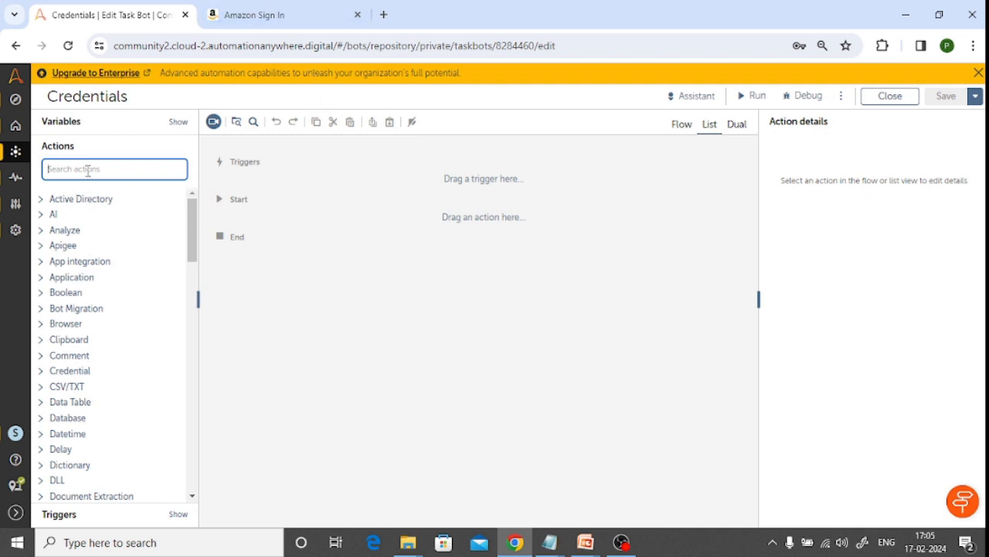
{"action": "type", "text": "captur"}
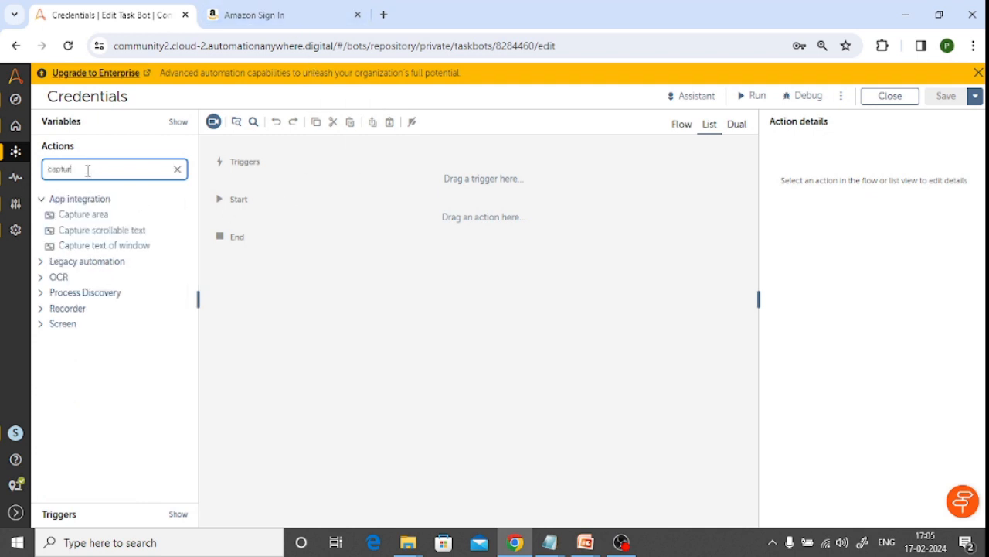
{"action": "left_click", "coordinate": [39, 295]}
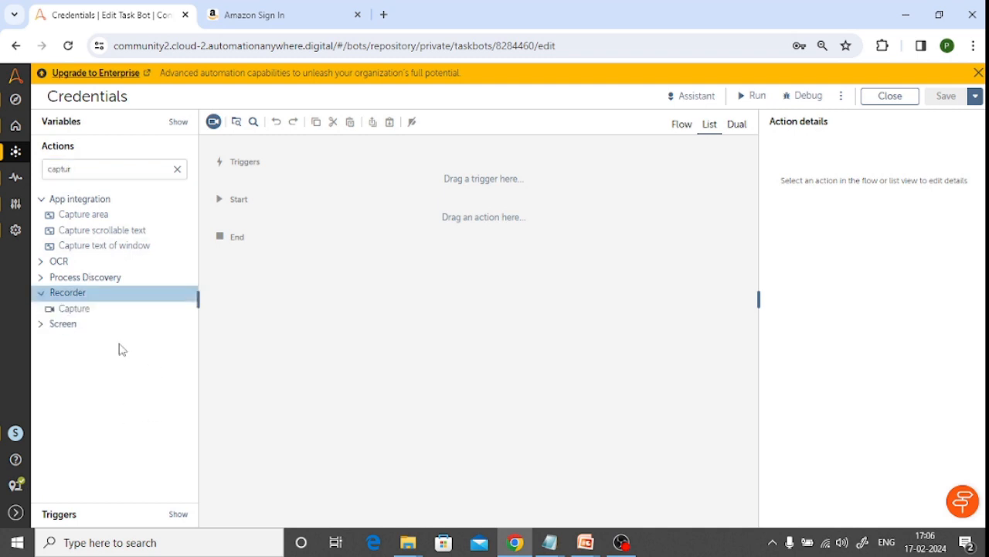
{"action": "left_click_drag", "start_coordinate": [66, 309], "coordinate": [307, 221]}
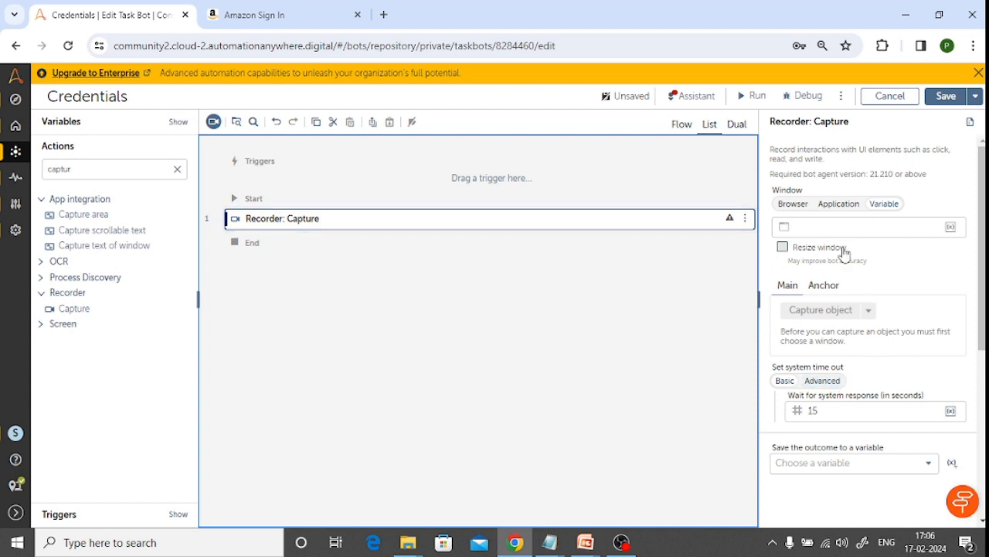
Set the Capture action's window to the Amazon Sign In browser tab, refreshing the list of available windows
{"action": "left_click", "coordinate": [797, 205]}
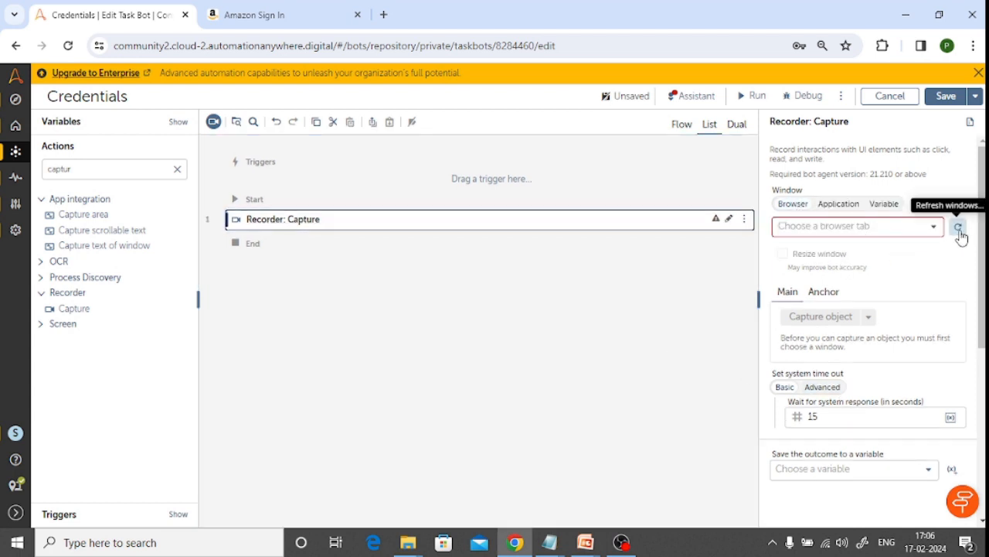
{"action": "left_click", "coordinate": [959, 230]}
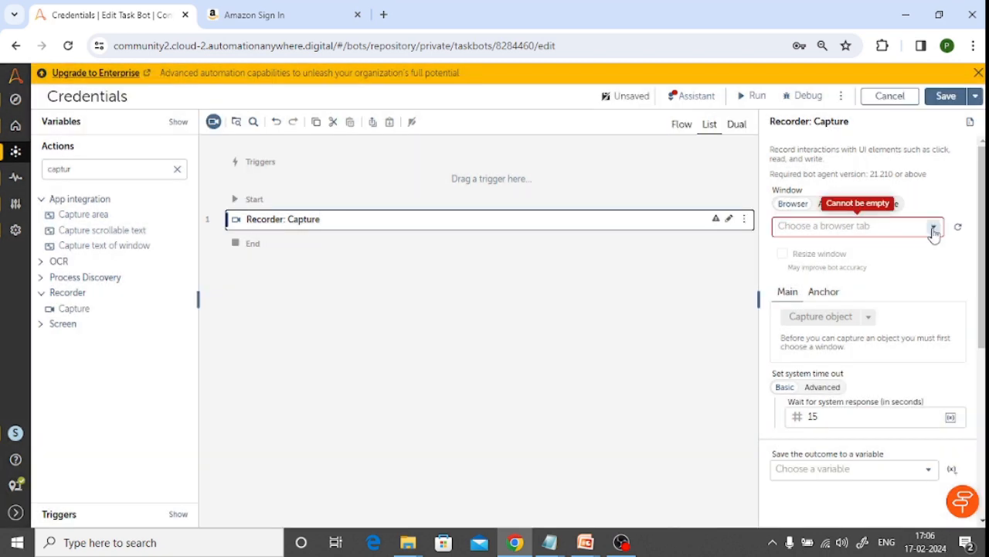
{"action": "left_click", "coordinate": [933, 226]}
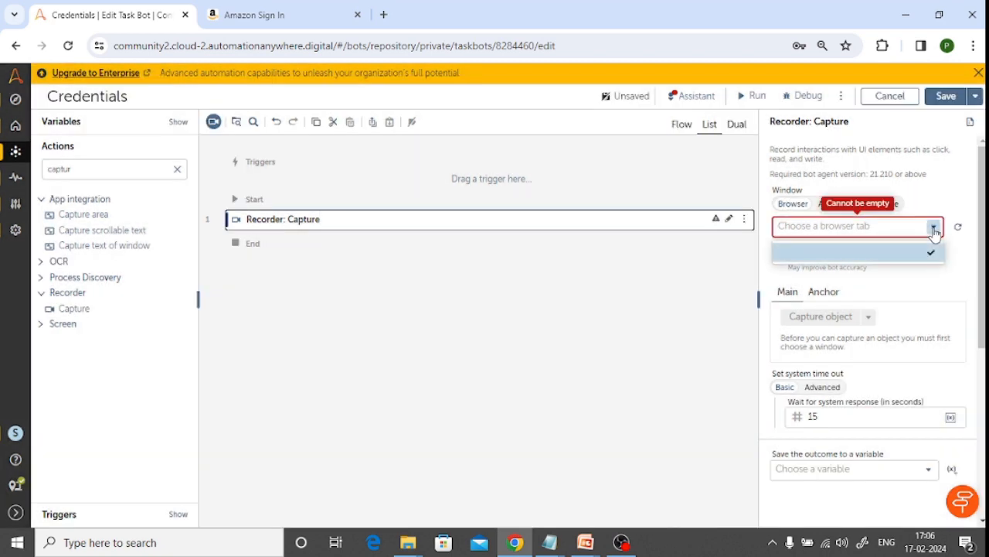
{"action": "left_click", "coordinate": [960, 231]}
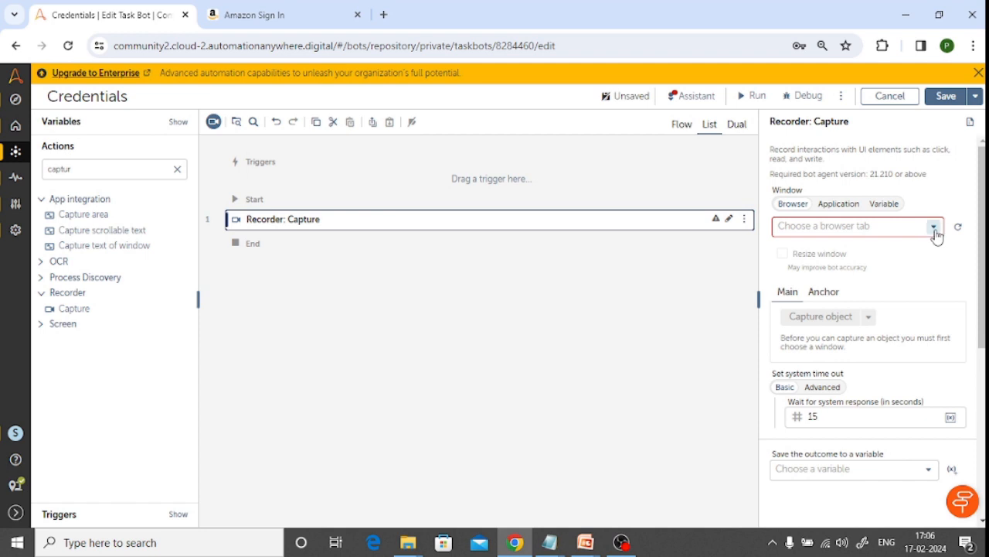
{"action": "left_click", "coordinate": [934, 227]}
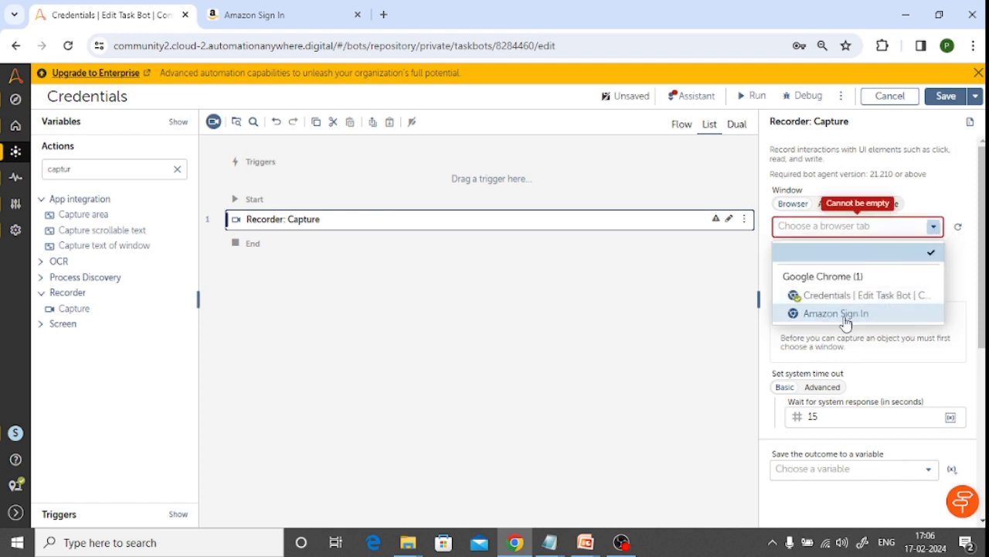
{"action": "left_click", "coordinate": [861, 315]}
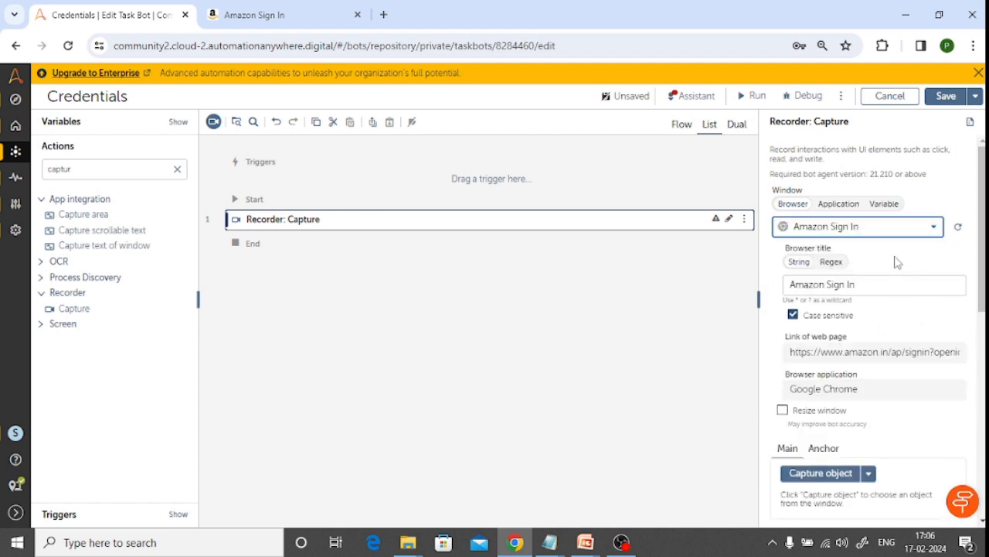
Capture the email or mobile phone number textbox on the Amazon sign-in page as the action's object
{"action": "scroll", "coordinate": [895, 262], "scroll_direction": "down", "scroll_amount": 2}
{"action": "scroll", "coordinate": [894, 260], "scroll_direction": "down", "scroll_amount": 1}
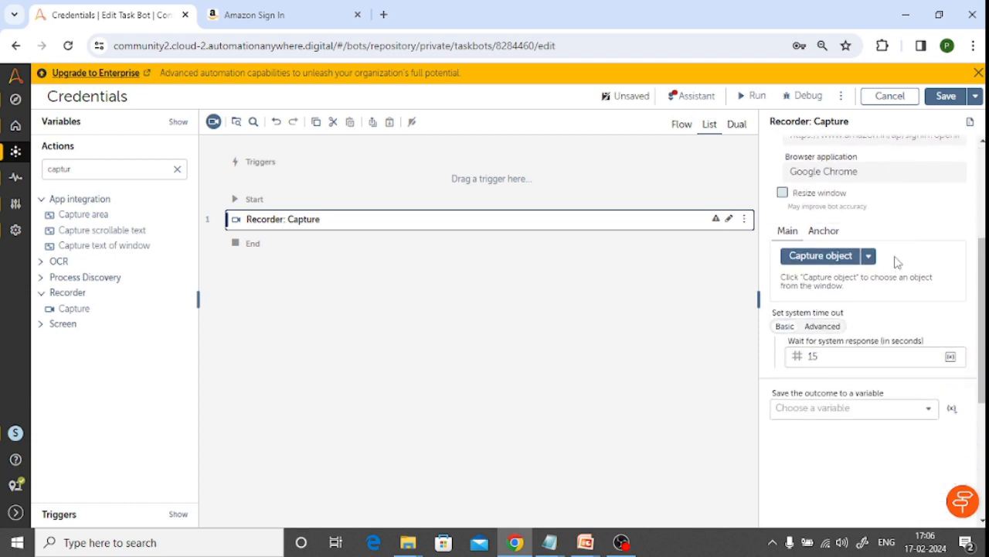
{"action": "left_click", "coordinate": [815, 263]}
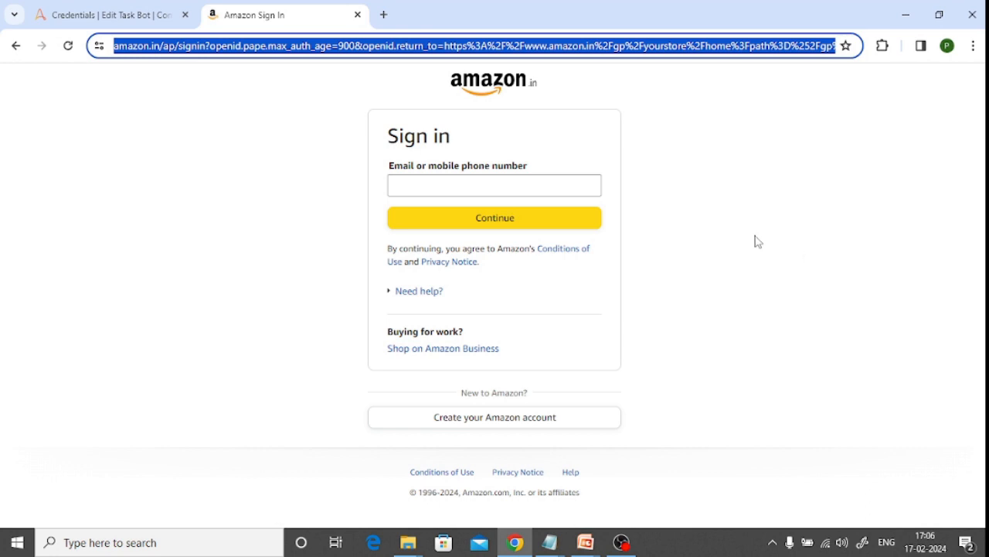
{"action": "left_click", "coordinate": [514, 186]}
{"action": "left_click", "coordinate": [96, 16]}
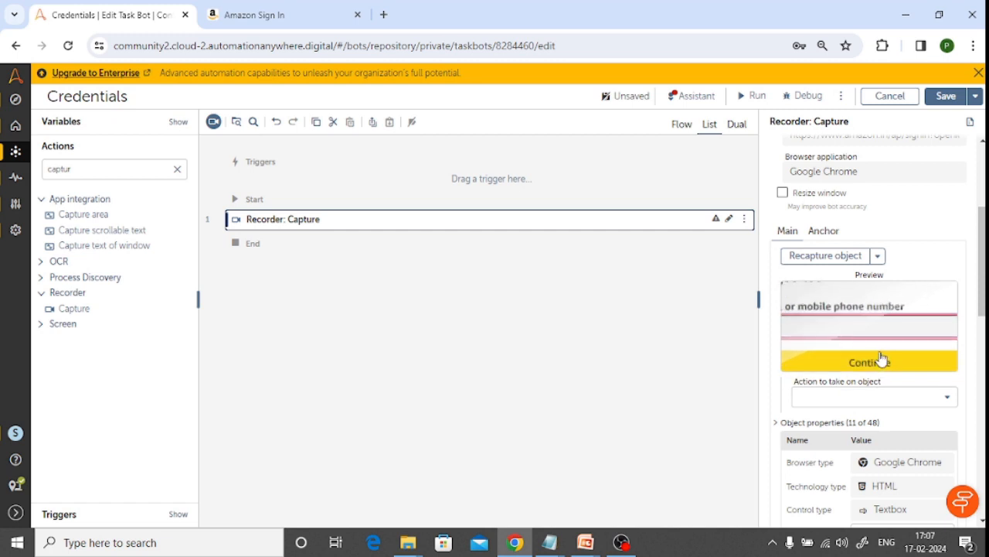
Set the action on the captured textbox to Set text, with its keystrokes supplied by a credential
{"action": "scroll", "coordinate": [881, 358], "scroll_direction": "down", "scroll_amount": 3}
{"action": "scroll", "coordinate": [773, 302], "scroll_direction": "up", "scroll_amount": 1}
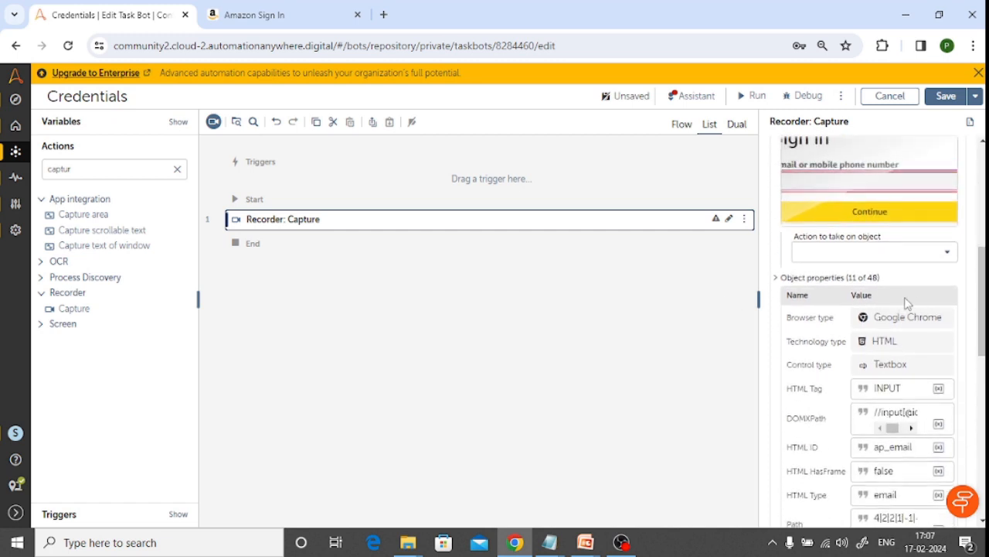
{"action": "left_click", "coordinate": [947, 254]}
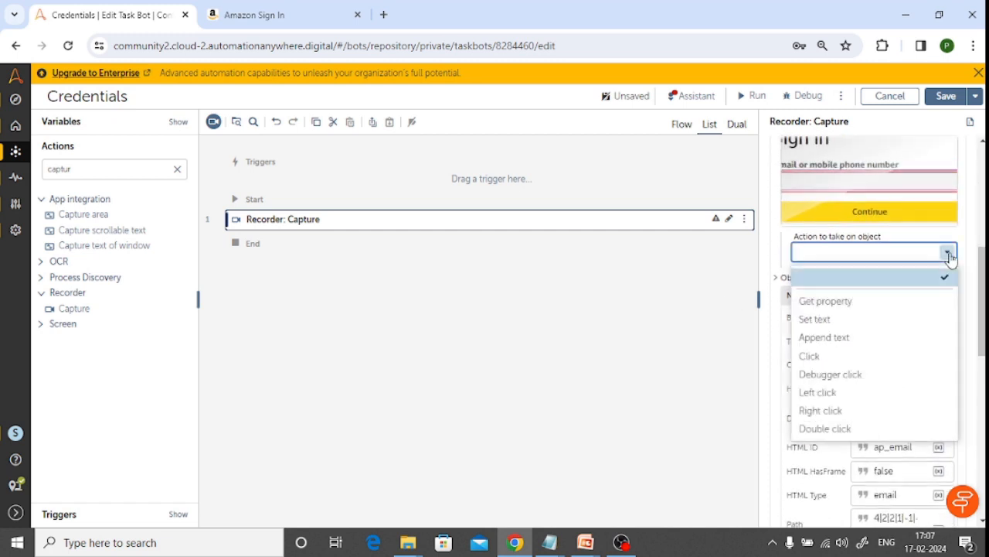
{"action": "left_click", "coordinate": [826, 324]}
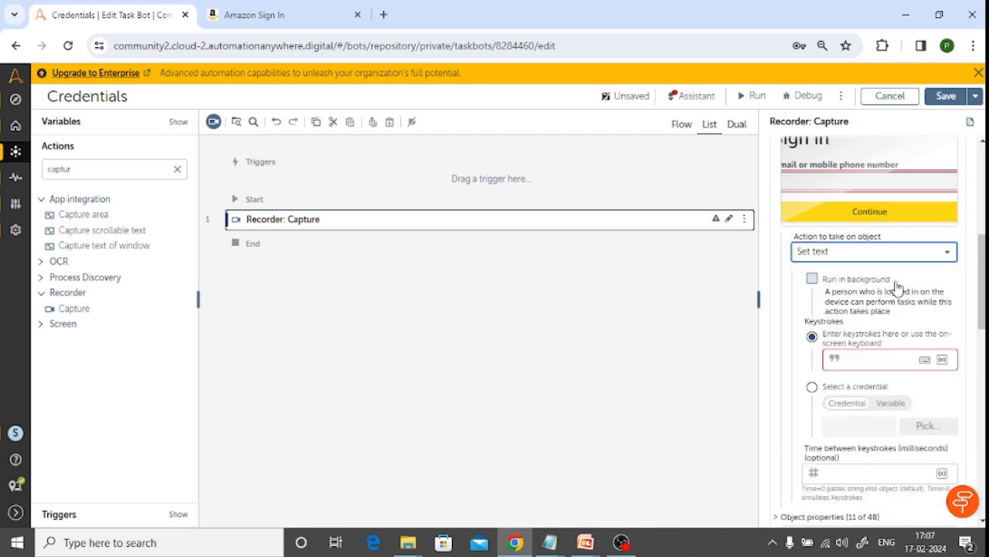
{"action": "scroll", "coordinate": [865, 309], "scroll_direction": "down", "scroll_amount": 1}
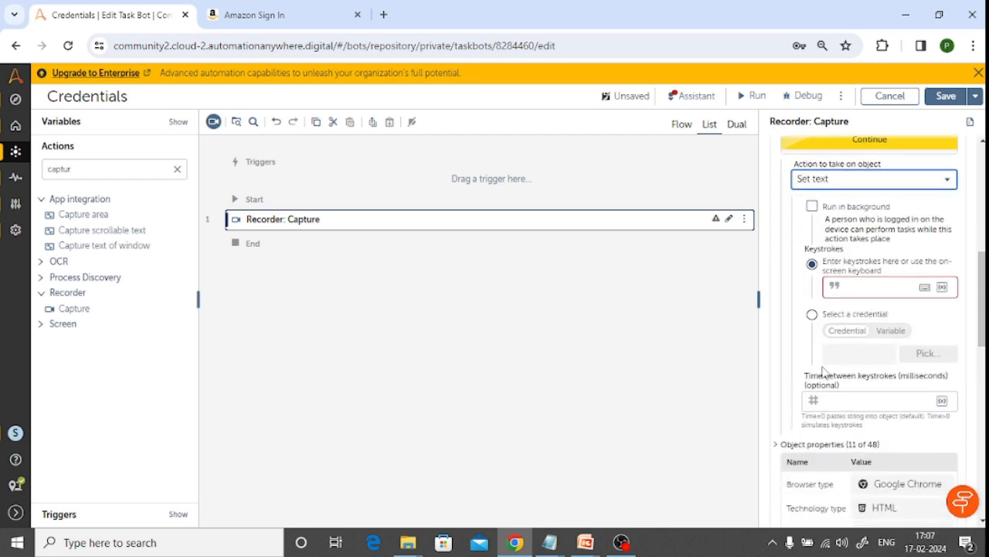
{"action": "left_click", "coordinate": [812, 318]}
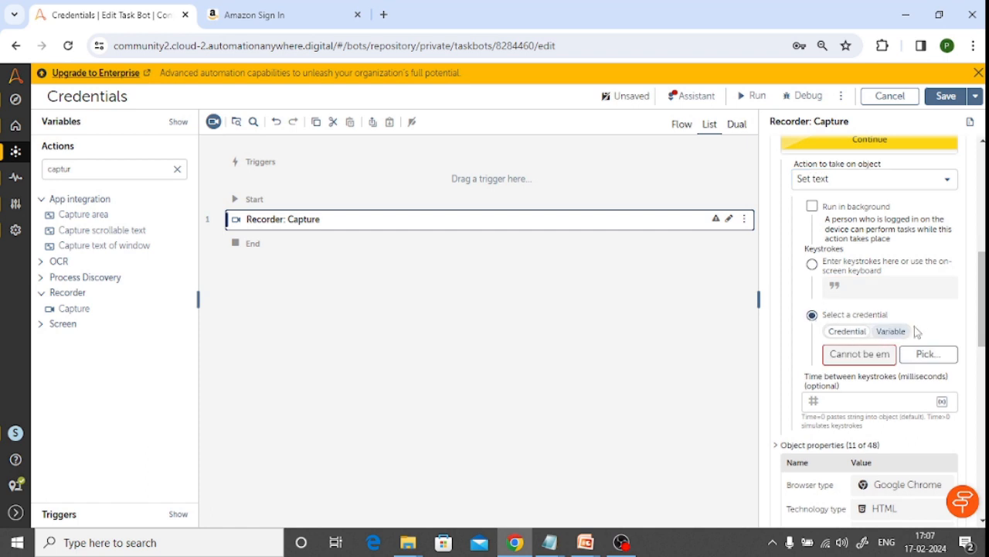
{"action": "scroll", "coordinate": [930, 317], "scroll_direction": "down", "scroll_amount": 1}
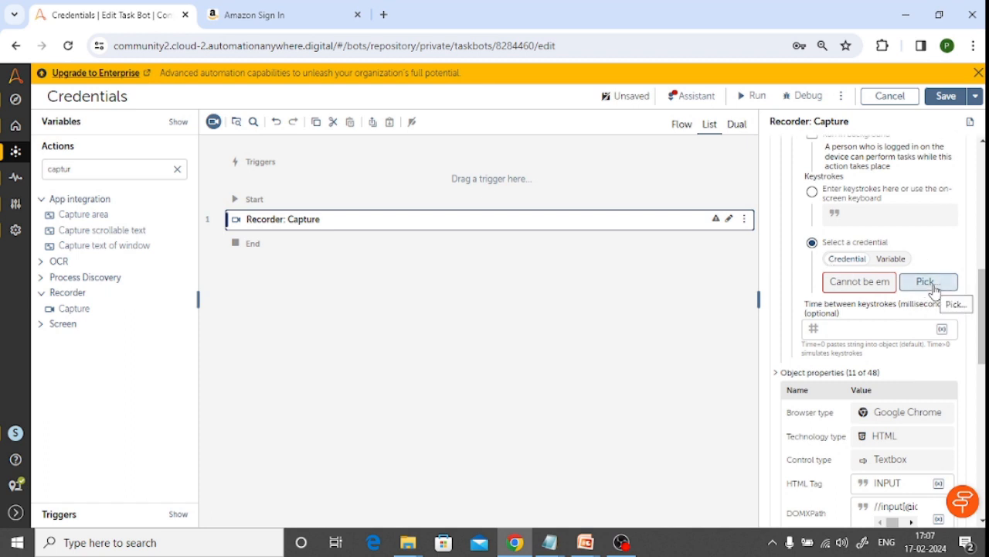
{"action": "scroll", "coordinate": [894, 244], "scroll_direction": "up", "scroll_amount": 1}
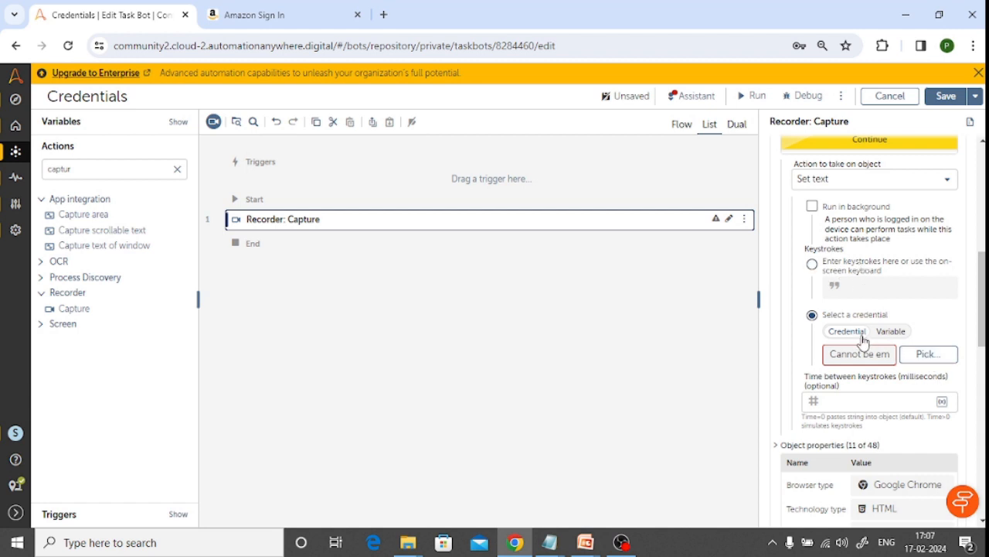
Pick the UserName attribute of the LoginDetails credential in HR_Locker as the text source and review the configured Capture action
{"action": "left_click", "coordinate": [927, 355]}
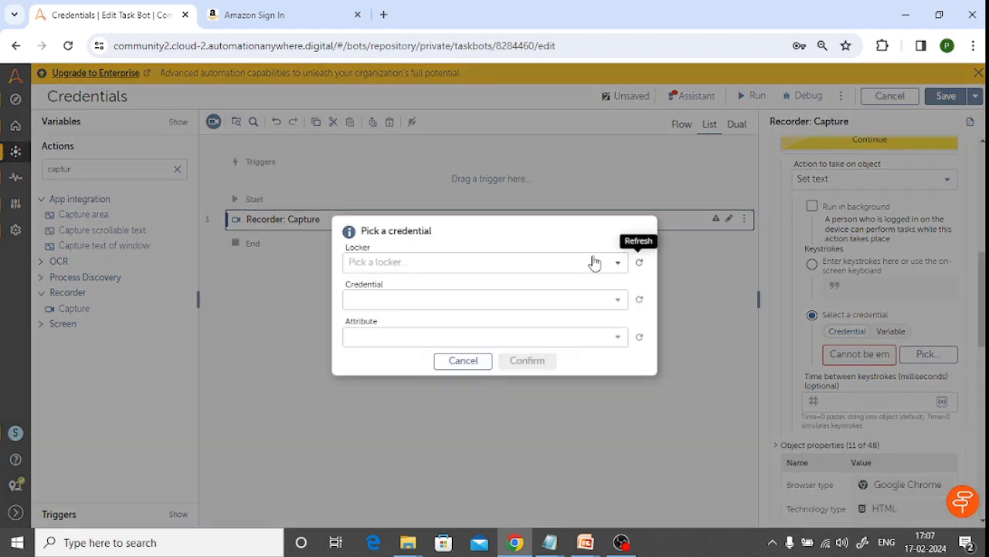
{"action": "left_click", "coordinate": [618, 266]}
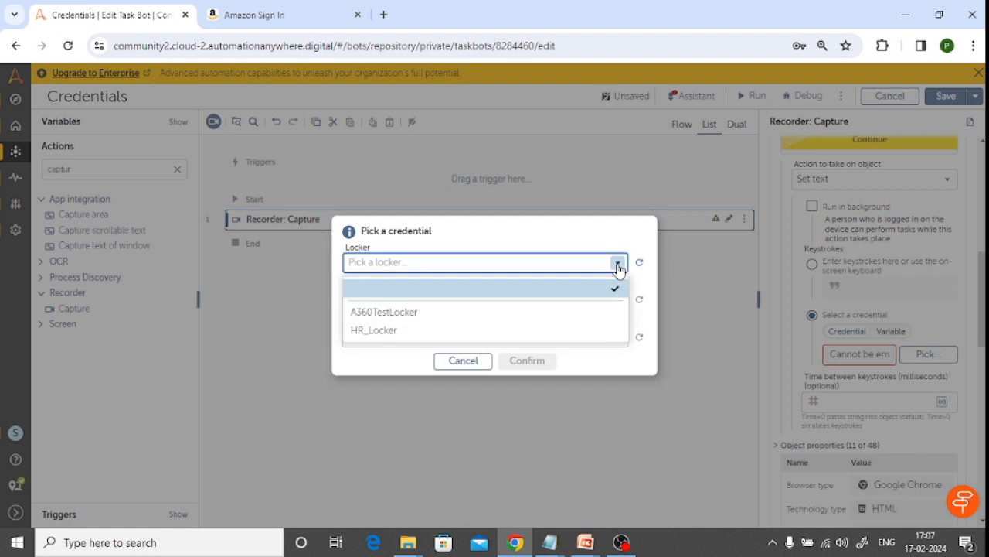
{"action": "left_click", "coordinate": [397, 337]}
{"action": "left_click", "coordinate": [469, 306]}
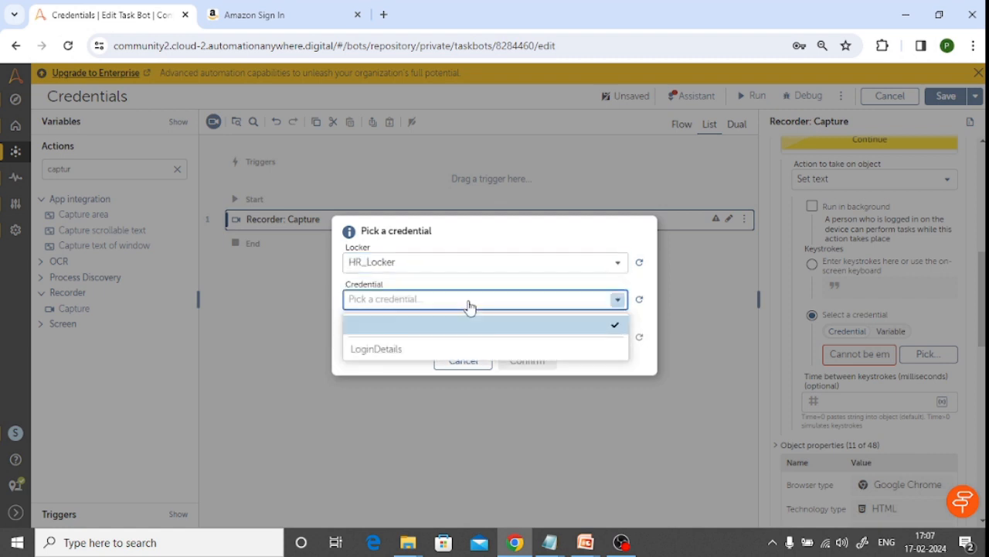
{"action": "left_click", "coordinate": [399, 350]}
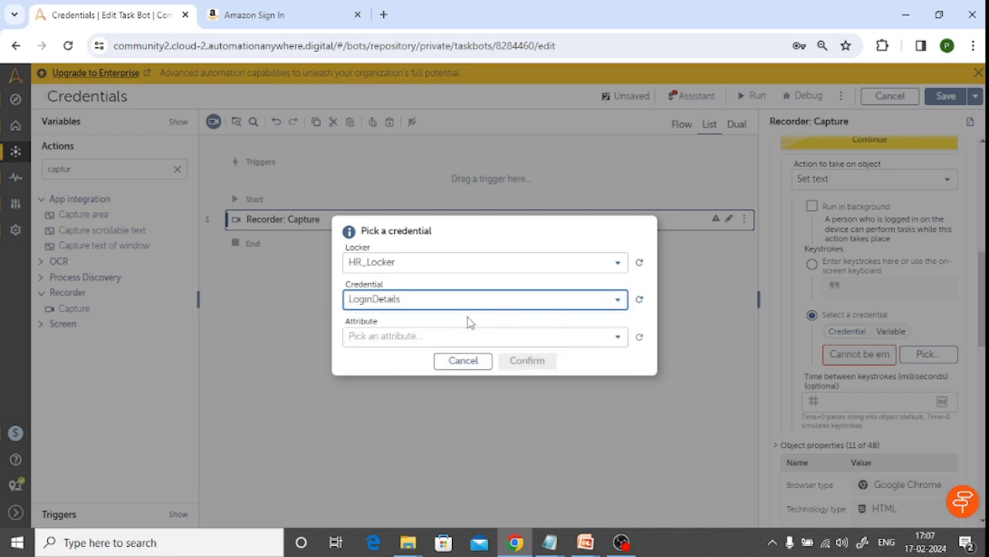
{"action": "left_click", "coordinate": [616, 337]}
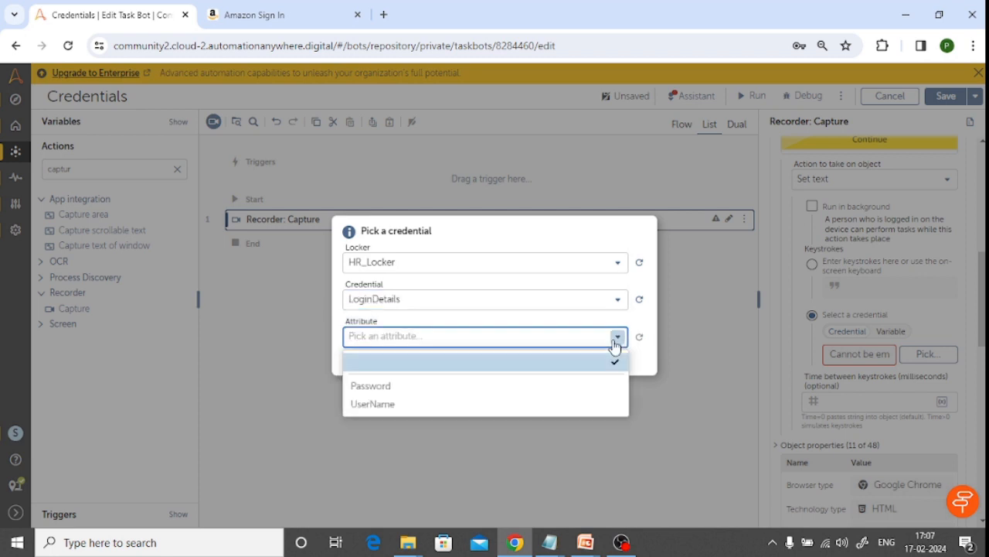
{"action": "left_click", "coordinate": [393, 410]}
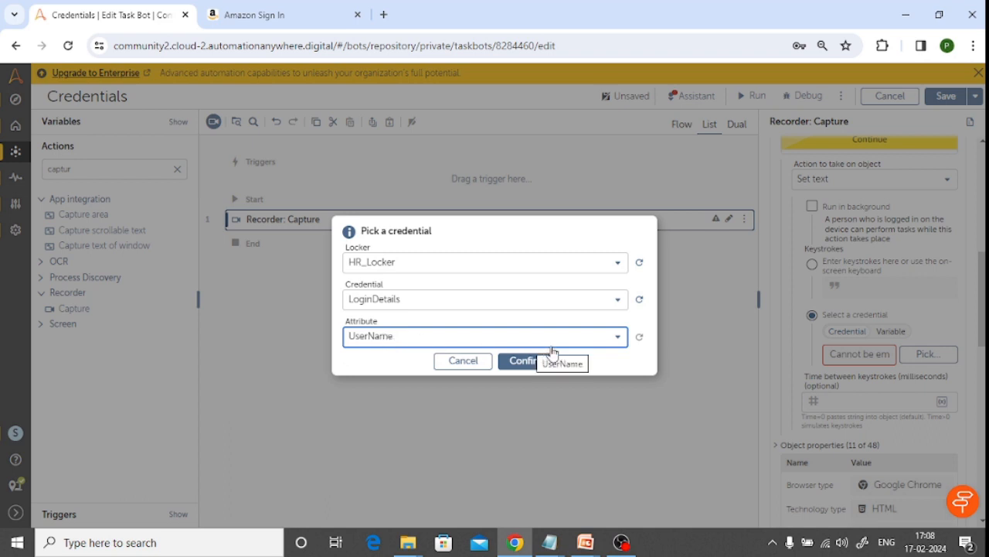
{"action": "left_click", "coordinate": [533, 362]}
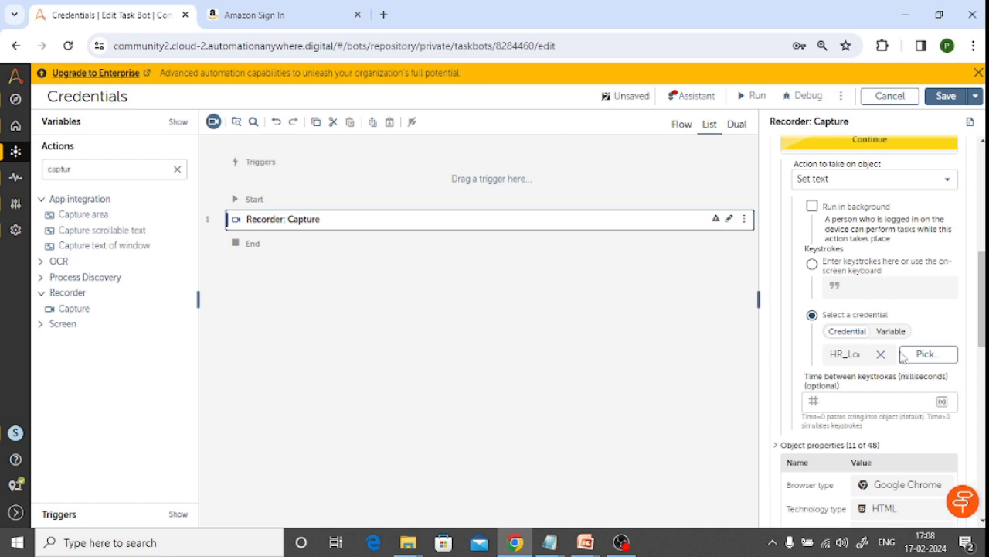
{"action": "left_click", "coordinate": [498, 292]}
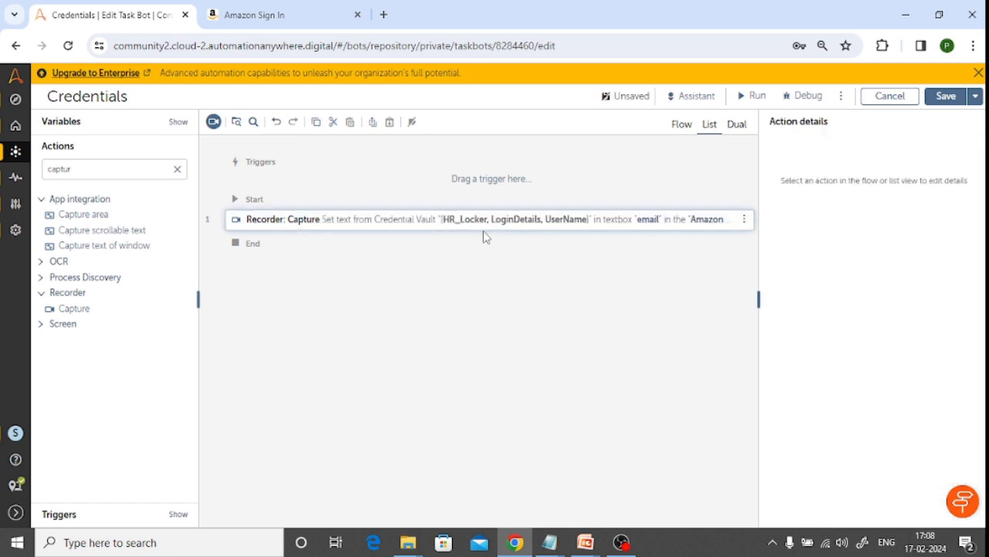
{"action": "left_click", "coordinate": [506, 226]}
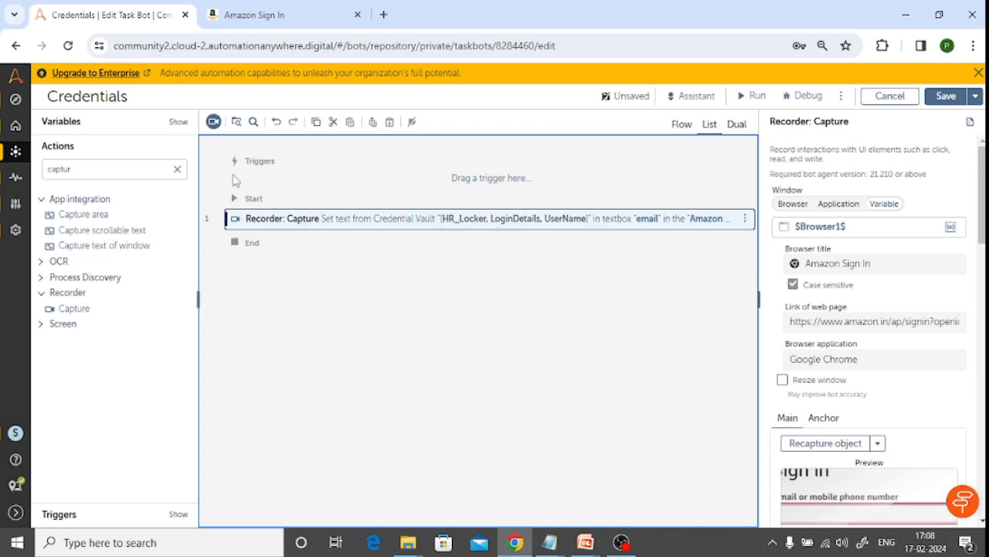
Clear the action search and check the Continue button on the Amazon sign-in page before returning to the bot editor
{"action": "left_click", "coordinate": [89, 166]}
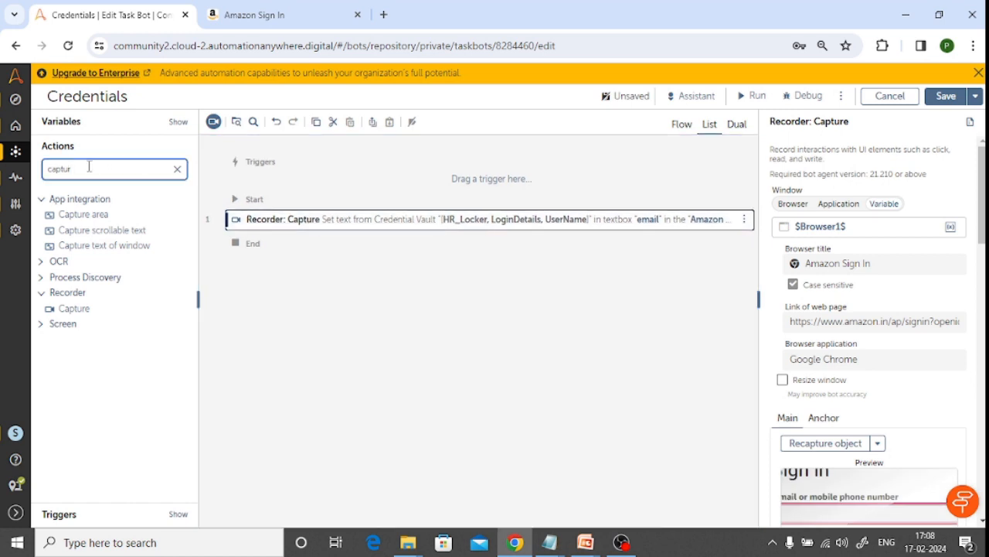
{"action": "key", "text": "BackSpace"}
{"action": "key", "text": "BackSpace"}
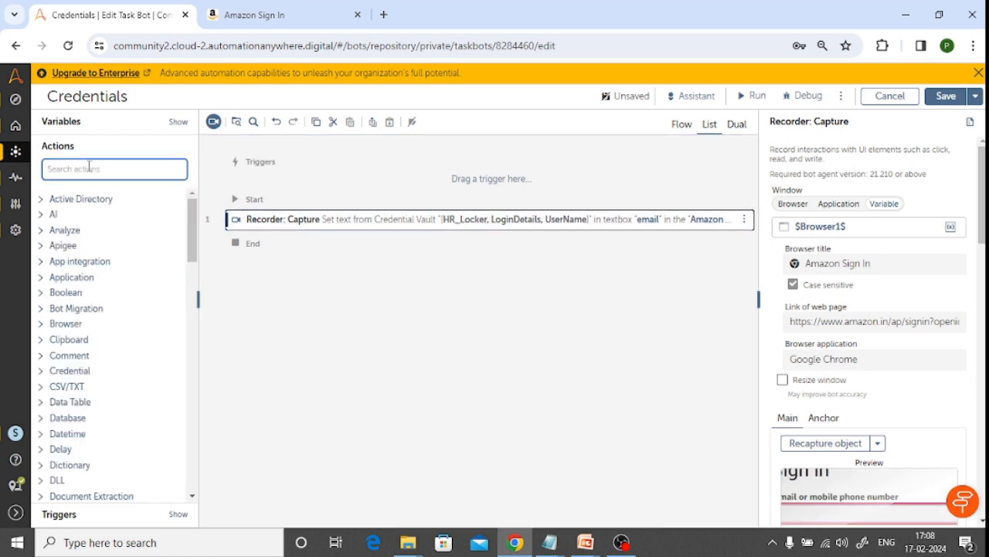
{"action": "left_click", "coordinate": [251, 15]}
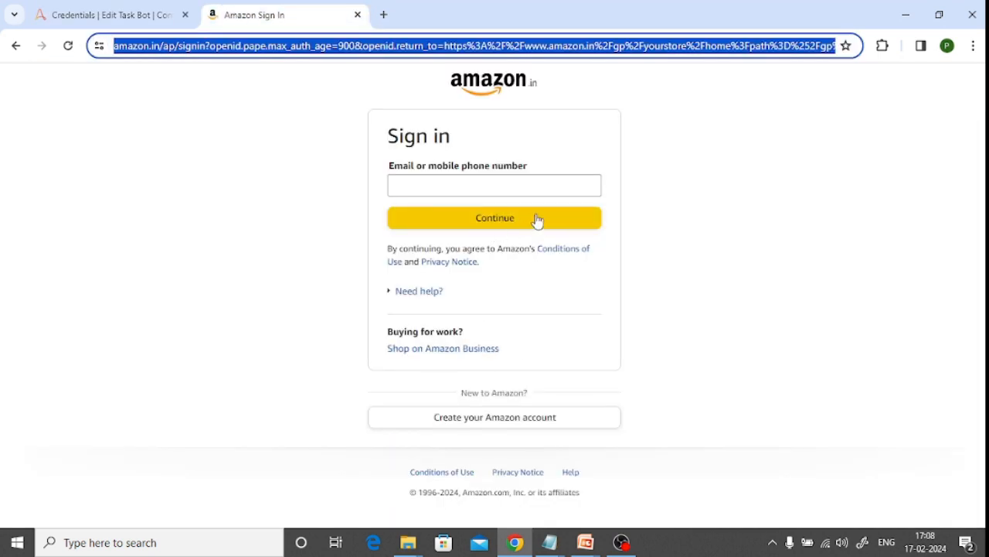
{"action": "left_click", "coordinate": [155, 15]}
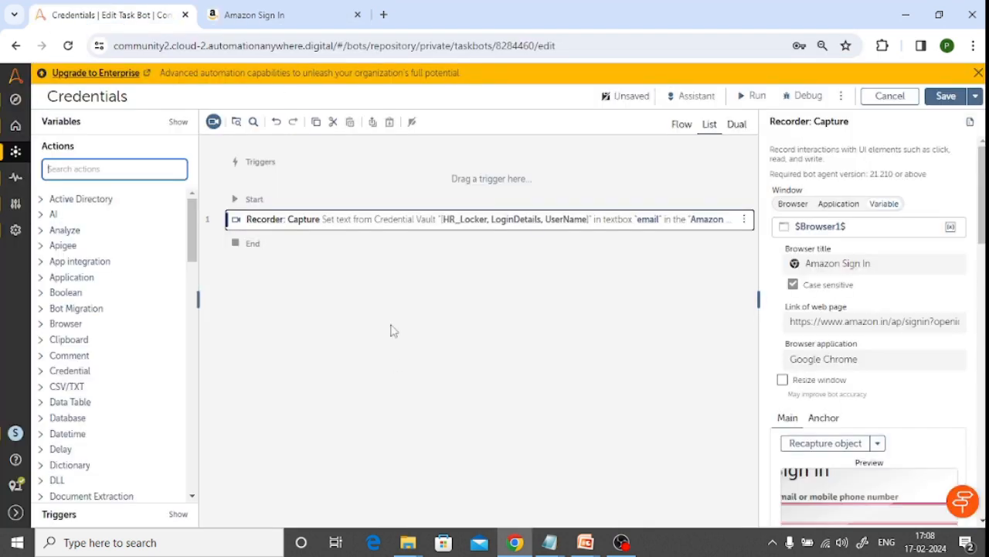
Add a second Recorder Capture action below the first and set its window to the Amazon Sign In browser tab
{"action": "type", "text": "daptu"}
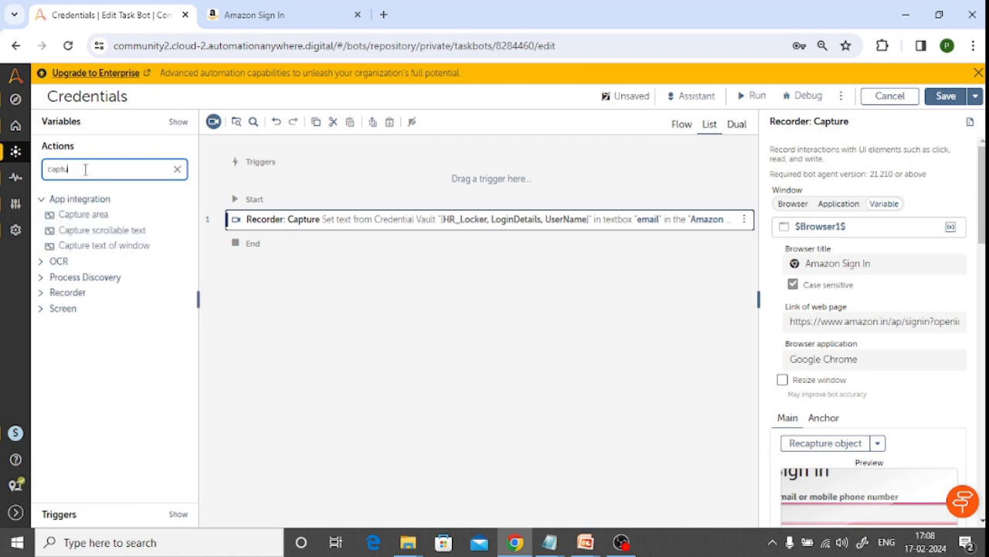
{"action": "left_click", "coordinate": [45, 294]}
{"action": "mouse_move", "coordinate": [66, 310]}
{"action": "left_click_drag", "start_coordinate": [66, 311], "coordinate": [294, 237]}
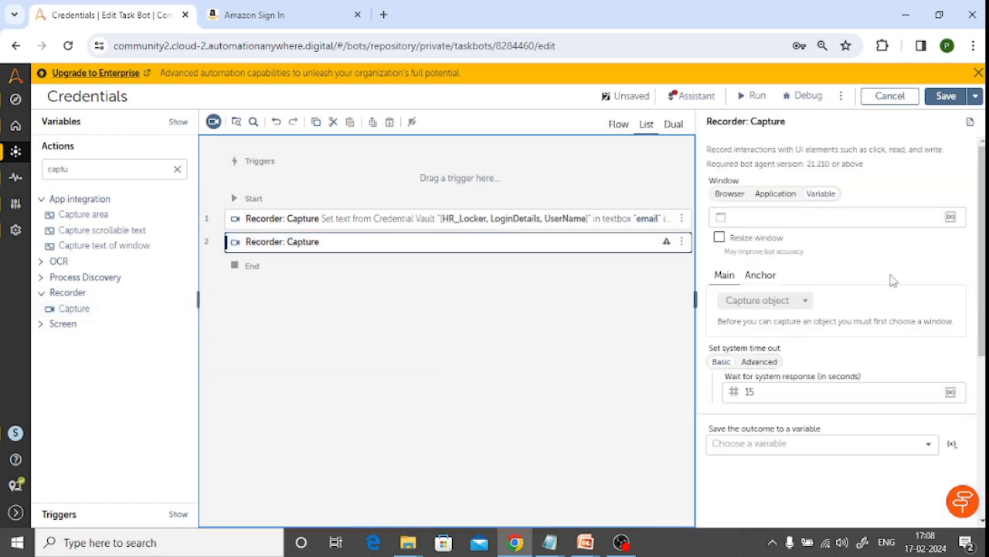
{"action": "left_click", "coordinate": [729, 194]}
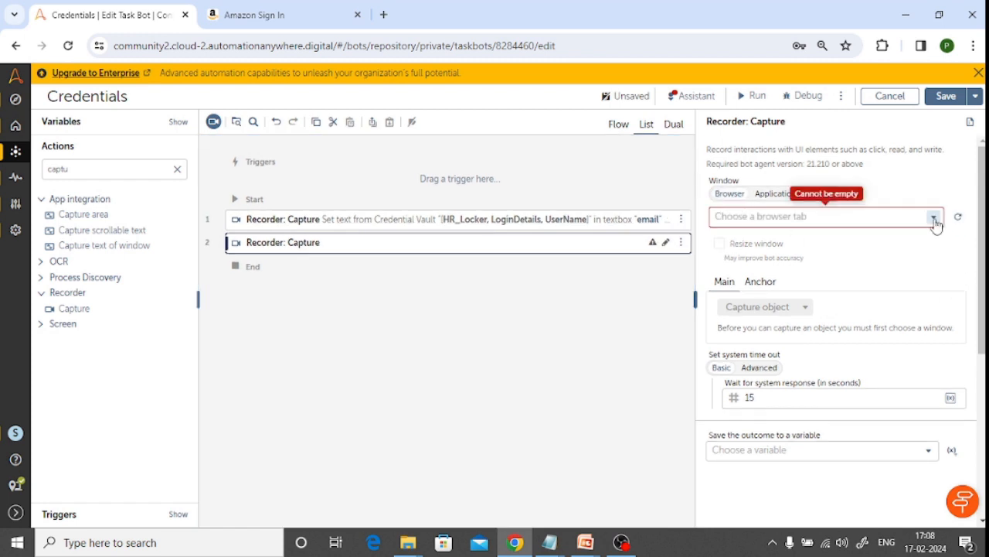
{"action": "left_click", "coordinate": [933, 218]}
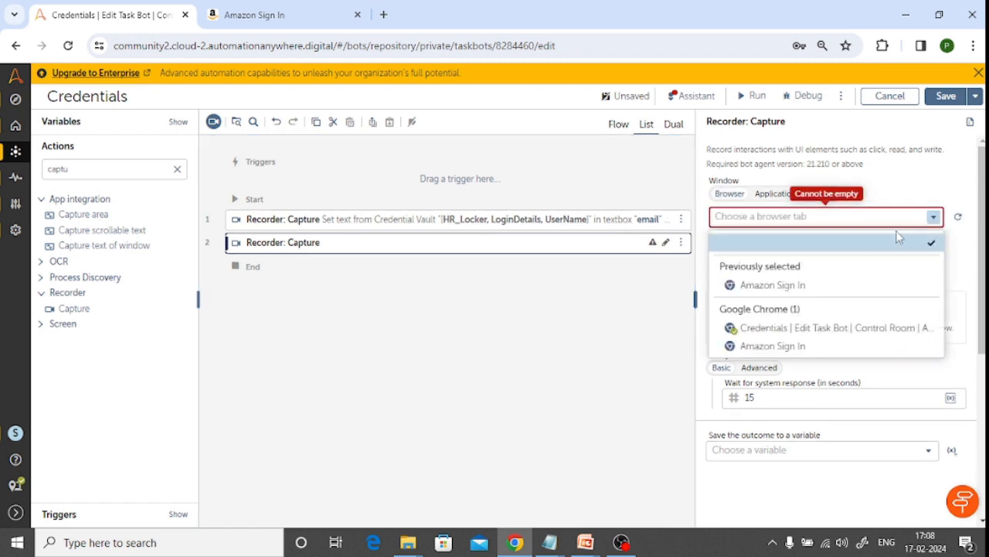
{"action": "left_click", "coordinate": [799, 286]}
Capture the Continue button on the Amazon sign-in page as the second action's object
{"action": "scroll", "coordinate": [885, 398], "scroll_direction": "down", "scroll_amount": 2}
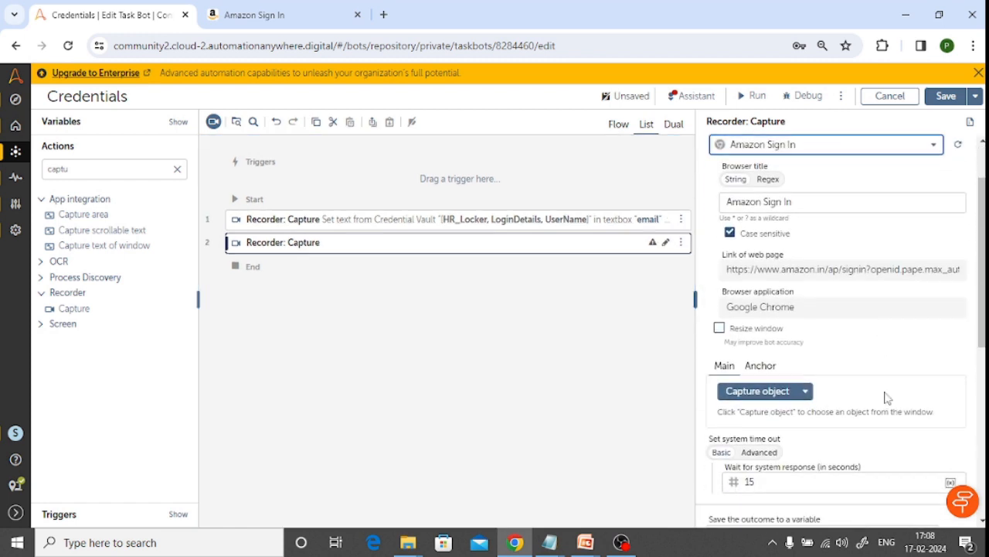
{"action": "left_click", "coordinate": [765, 319]}
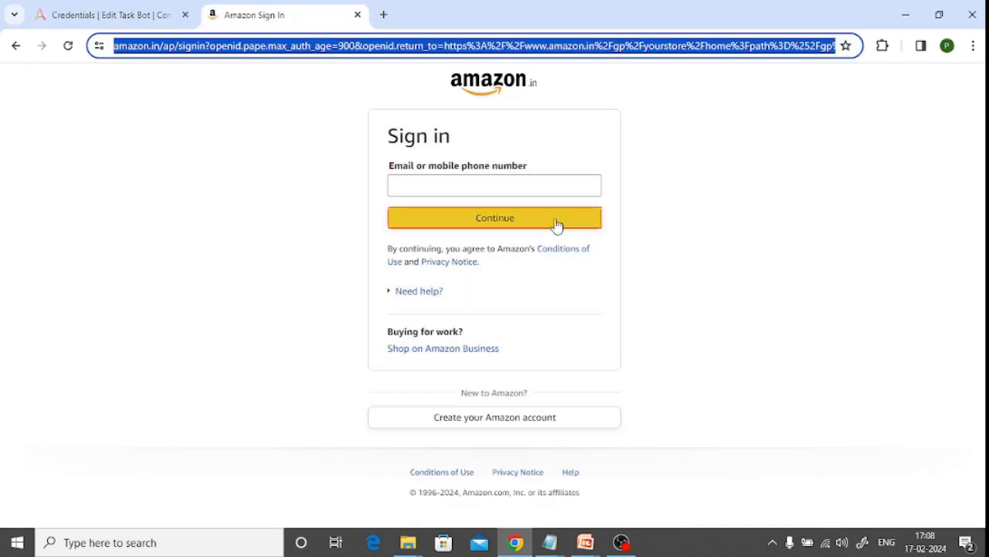
{"action": "left_click", "coordinate": [557, 220]}
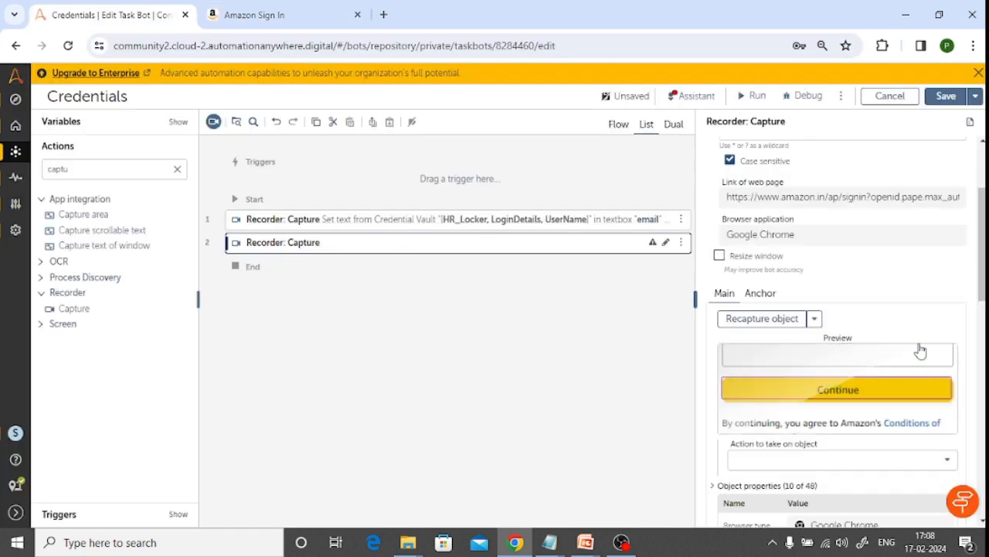
Set the action on the captured Continue button to Left click and save the bot
{"action": "scroll", "coordinate": [901, 304], "scroll_direction": "down", "scroll_amount": 2}
{"action": "scroll", "coordinate": [851, 316], "scroll_direction": "down", "scroll_amount": 1}
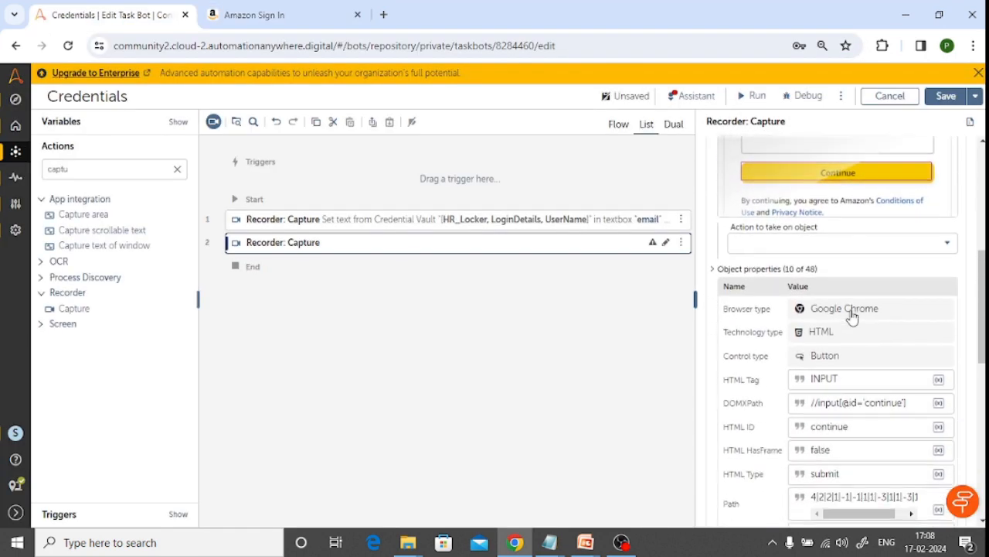
{"action": "left_click", "coordinate": [945, 246]}
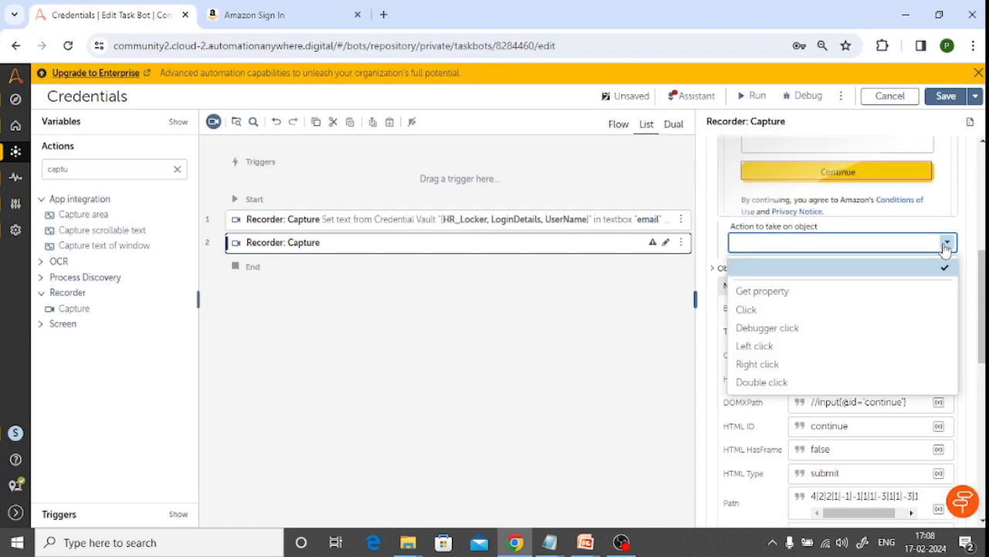
{"action": "left_click", "coordinate": [777, 346]}
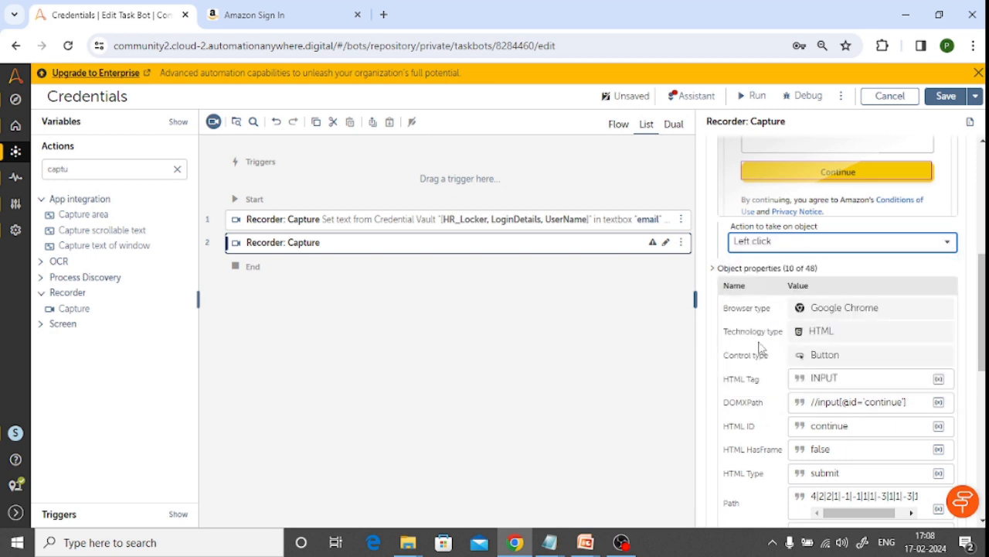
{"action": "scroll", "coordinate": [806, 356], "scroll_direction": "down", "scroll_amount": 3}
{"action": "scroll", "coordinate": [825, 378], "scroll_direction": "up", "scroll_amount": 10}
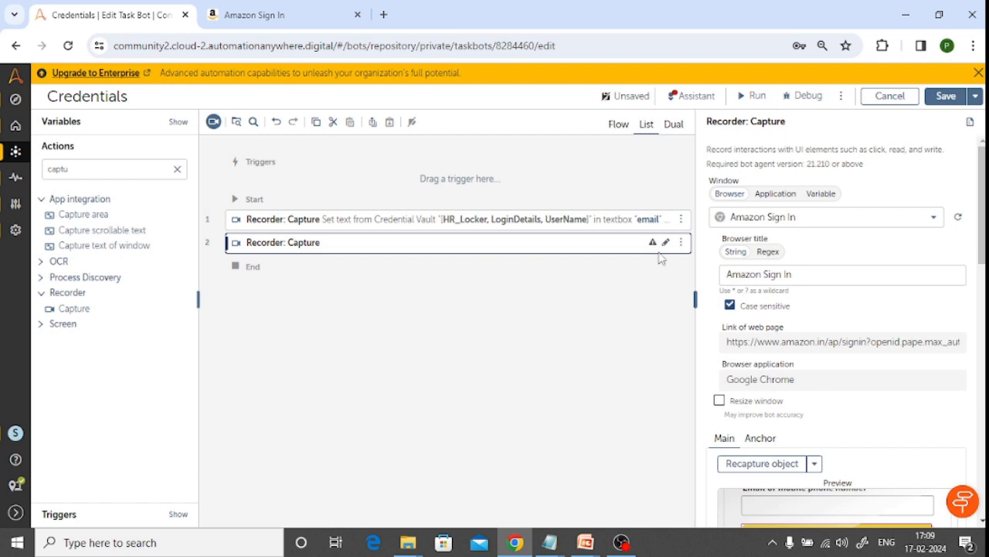
{"action": "left_click", "coordinate": [947, 104]}
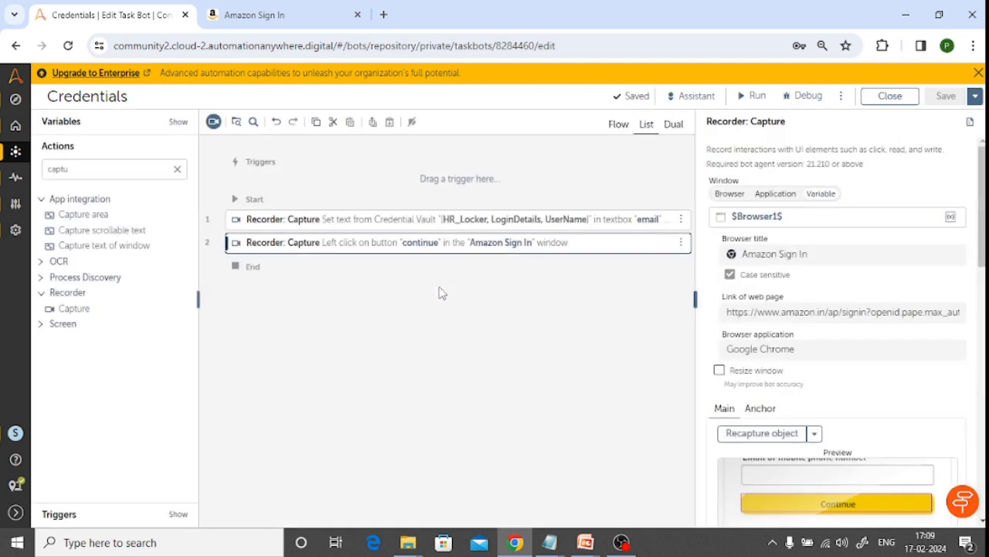
Submit the account's mobile phone number on the Amazon sign-in page to proceed to the password page
{"action": "left_click", "coordinate": [261, 13]}
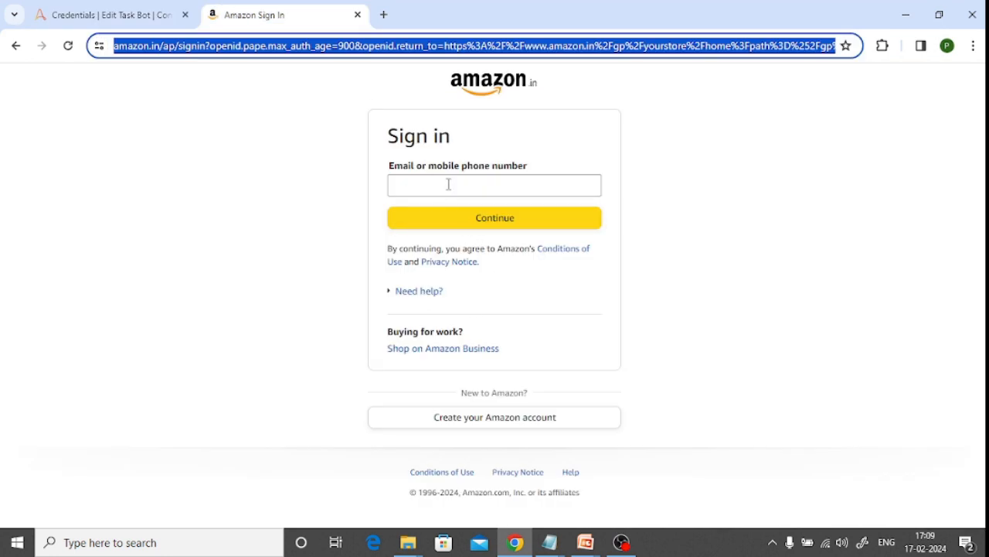
{"action": "left_click", "coordinate": [477, 228]}
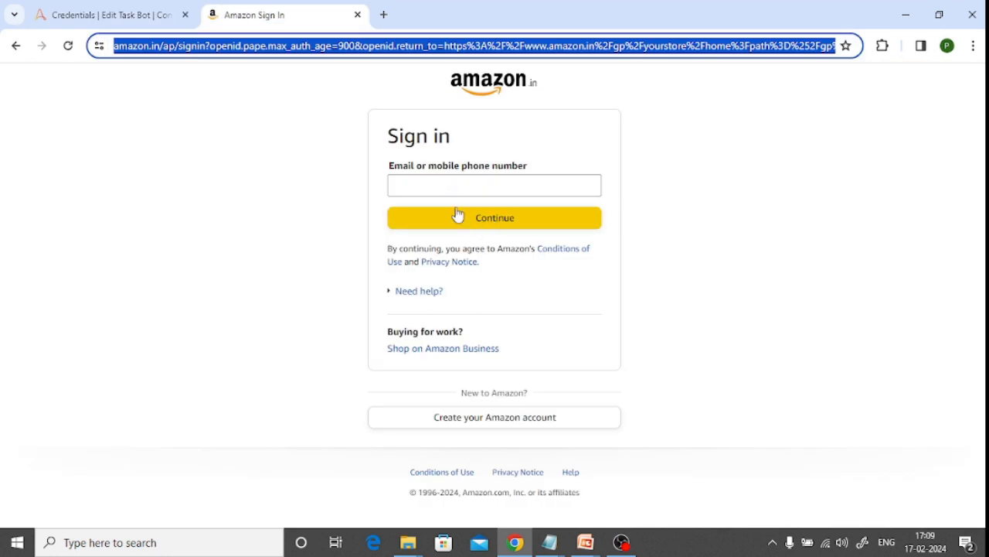
{"action": "left_click", "coordinate": [457, 218]}
{"action": "left_click", "coordinate": [464, 217]}
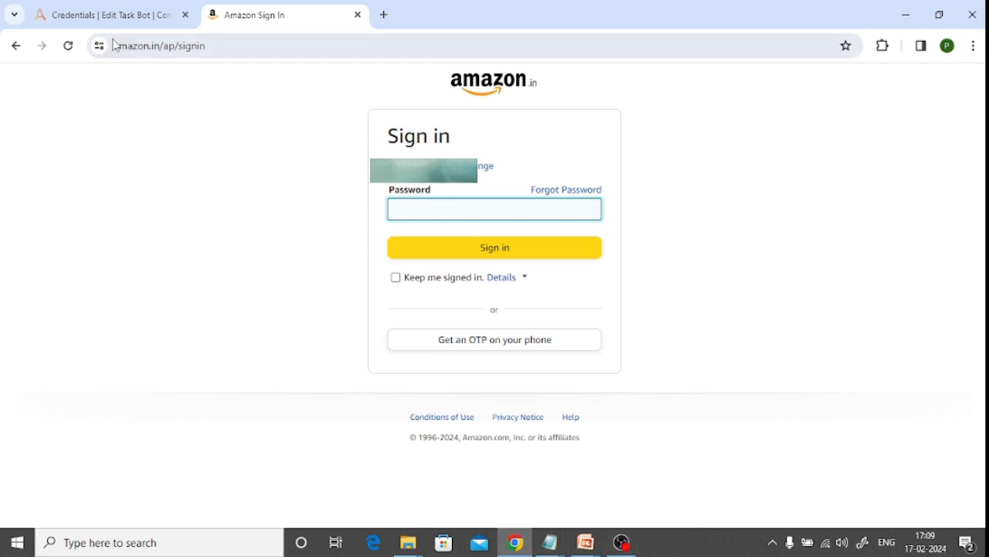
Return to the bot editor and add a third Recorder Capture action at the end, using the Amazon Sign In browser tab as its window
{"action": "left_click", "coordinate": [120, 15]}
{"action": "left_click", "coordinate": [111, 171]}
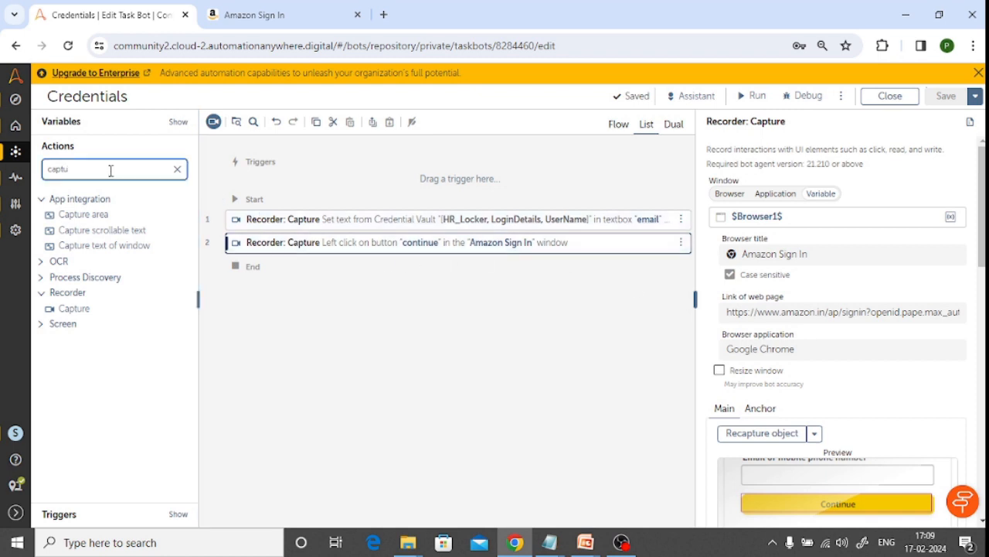
{"action": "left_click_drag", "start_coordinate": [82, 310], "coordinate": [289, 263]}
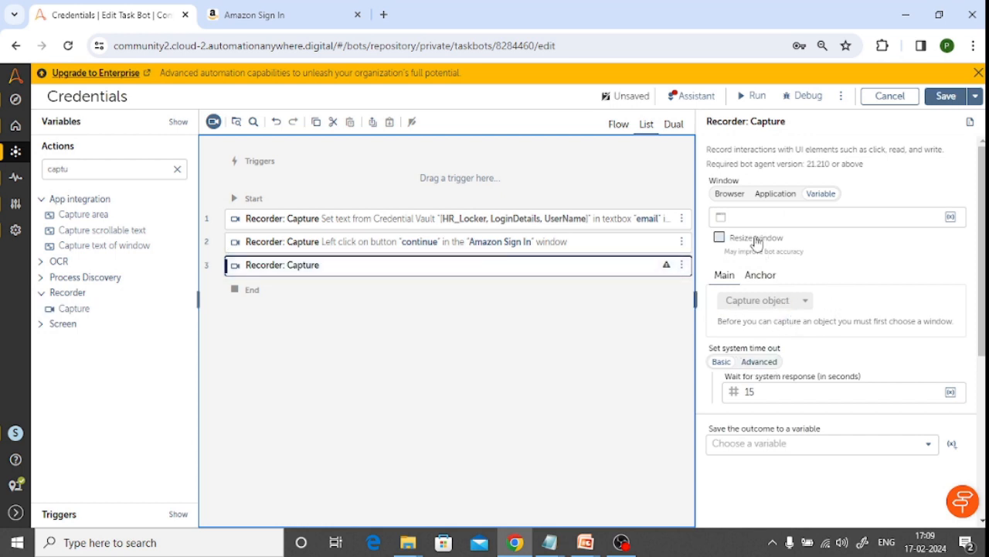
{"action": "left_click", "coordinate": [726, 194]}
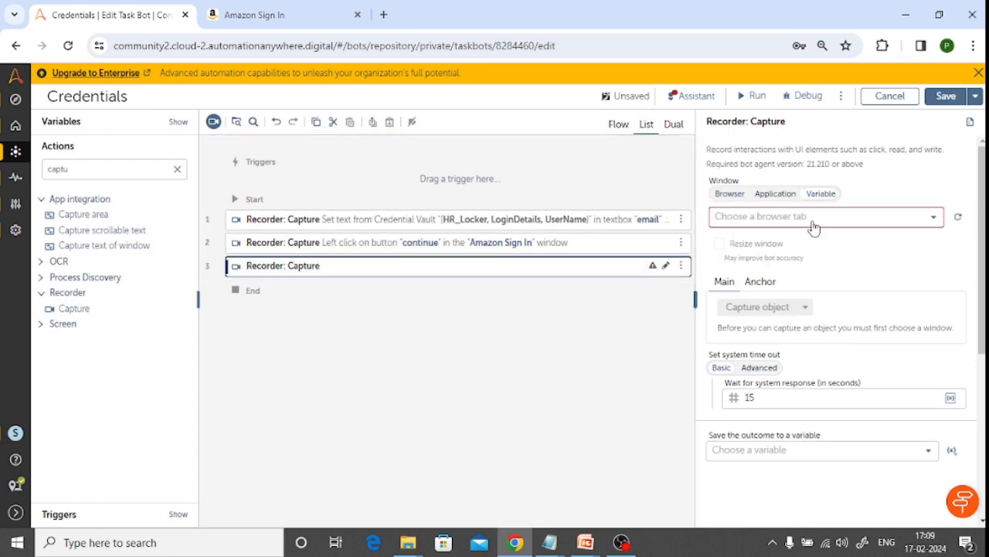
{"action": "left_click", "coordinate": [934, 218]}
{"action": "left_click", "coordinate": [793, 286]}
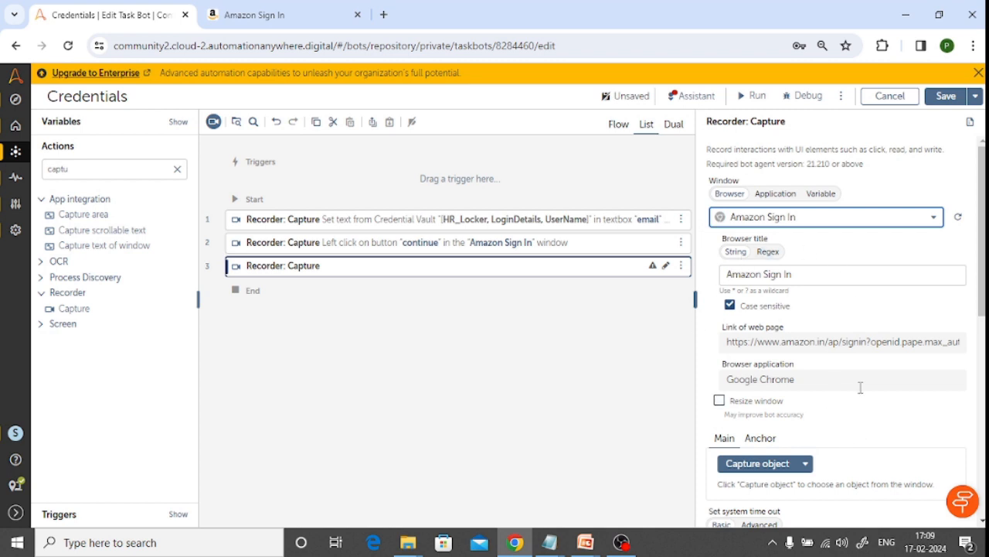
Capture the Password textbox on the Amazon sign-in page as the third action's object and return to the bot editor
{"action": "left_click", "coordinate": [759, 463]}
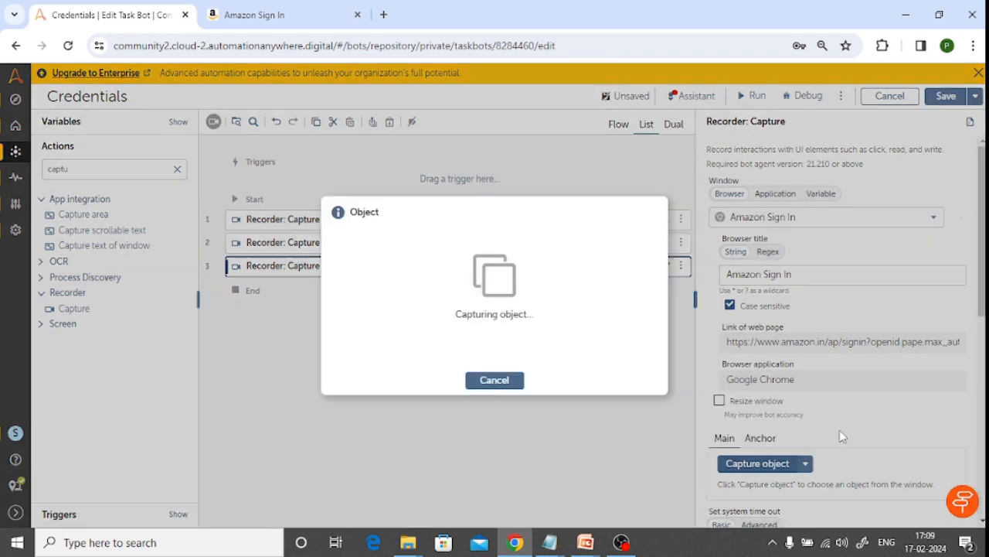
{"action": "left_click", "coordinate": [448, 208]}
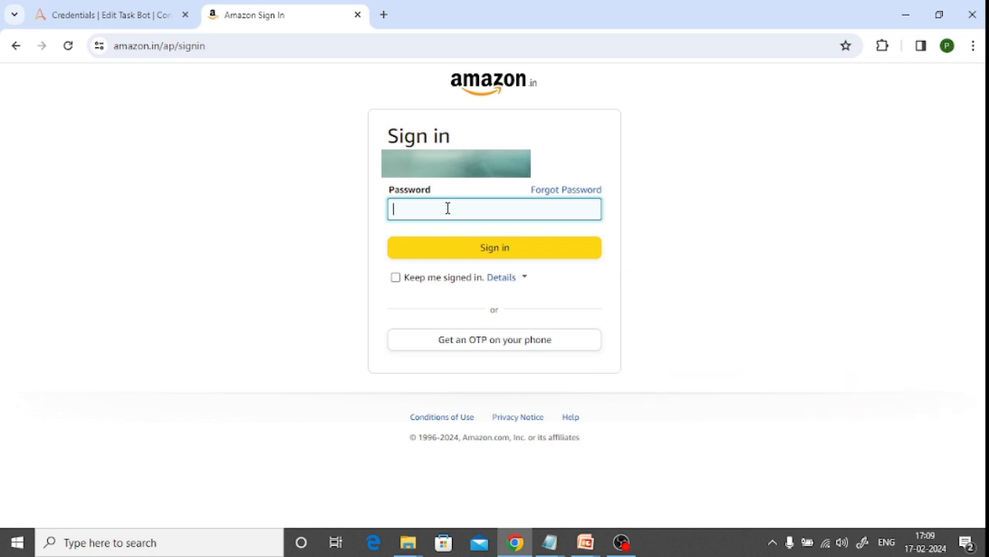
{"action": "left_click", "coordinate": [153, 15]}
Set the action on the captured Password textbox to Set text
{"action": "scroll", "coordinate": [855, 414], "scroll_direction": "down", "scroll_amount": 2}
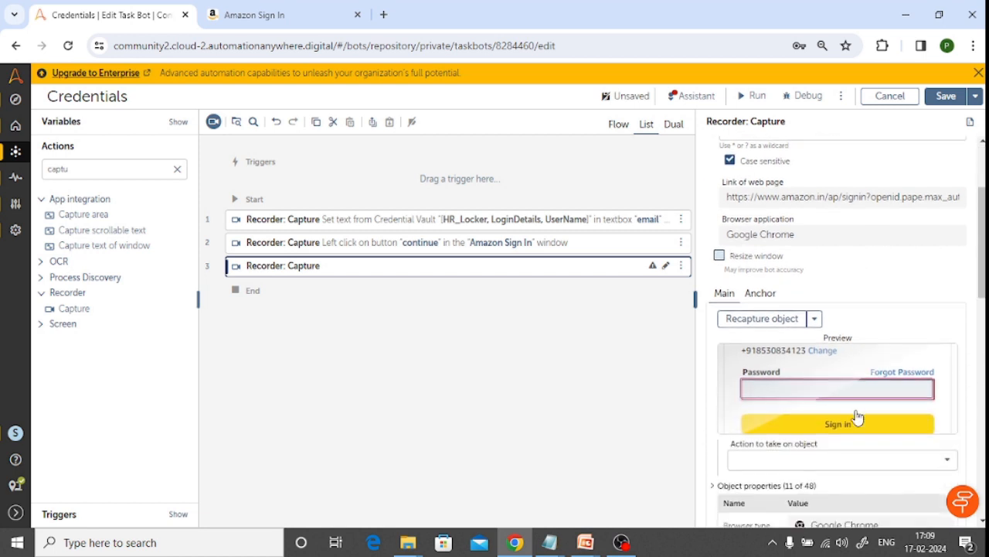
{"action": "scroll", "coordinate": [856, 417], "scroll_direction": "down", "scroll_amount": 4}
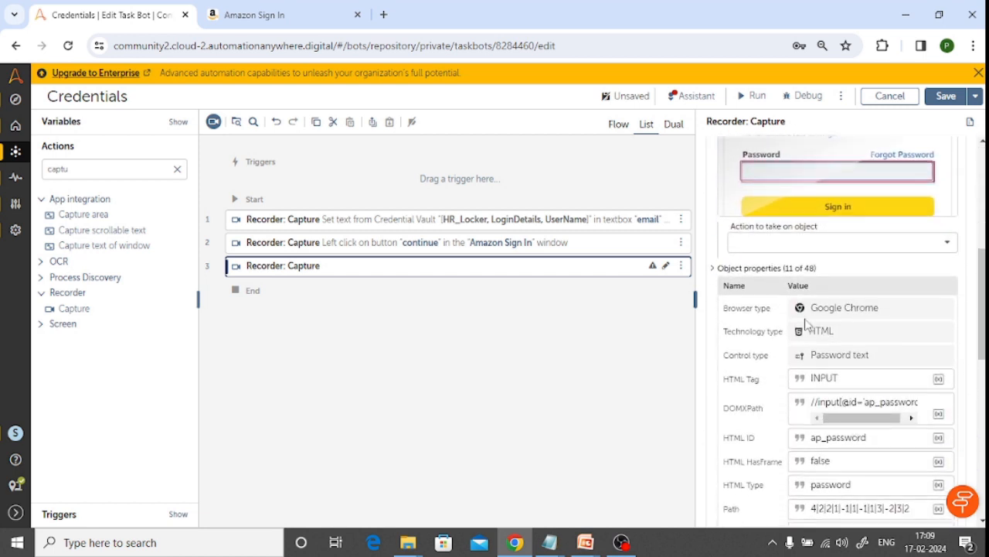
{"action": "scroll", "coordinate": [835, 255], "scroll_direction": "up", "scroll_amount": 2}
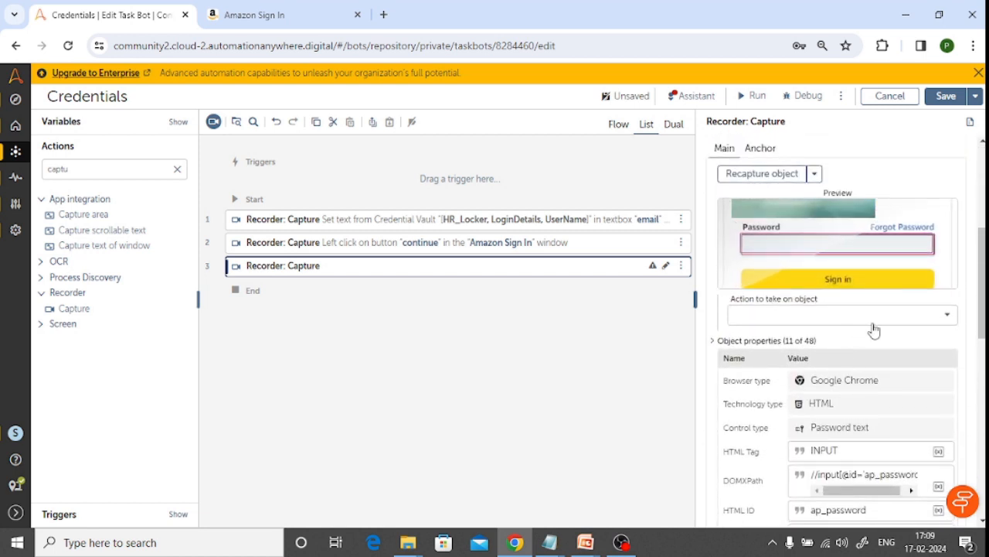
{"action": "left_click", "coordinate": [947, 314]}
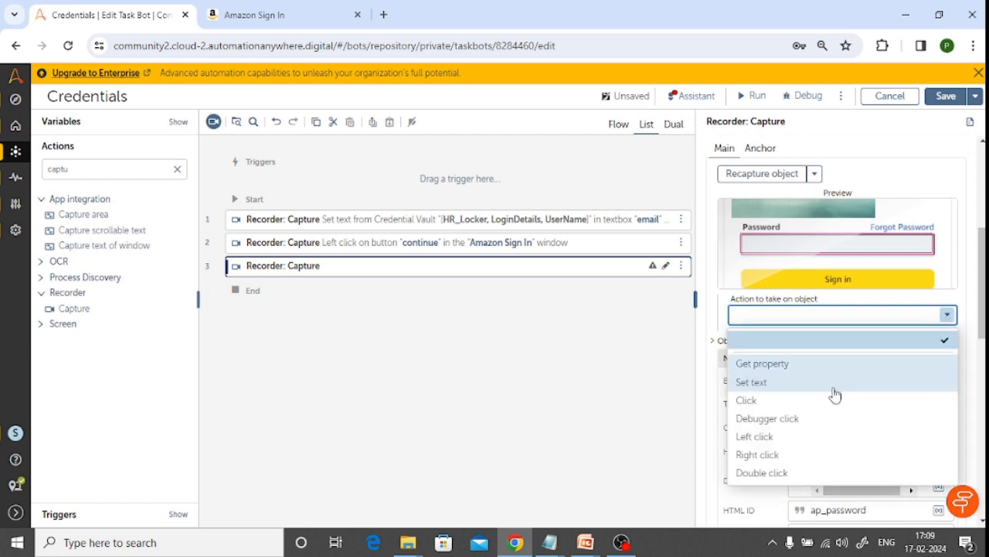
{"action": "left_click", "coordinate": [786, 383]}
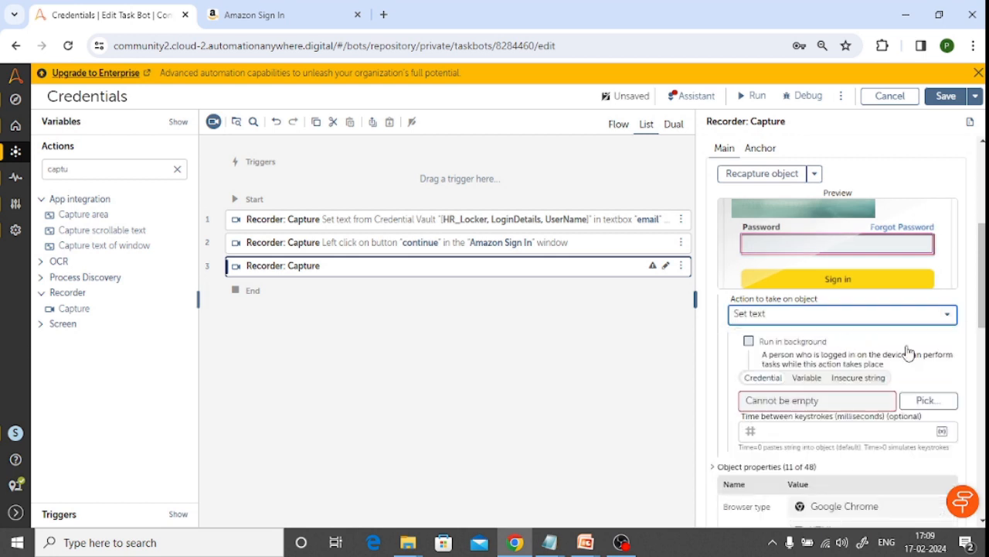
{"action": "scroll", "coordinate": [909, 351], "scroll_direction": "down", "scroll_amount": 2}
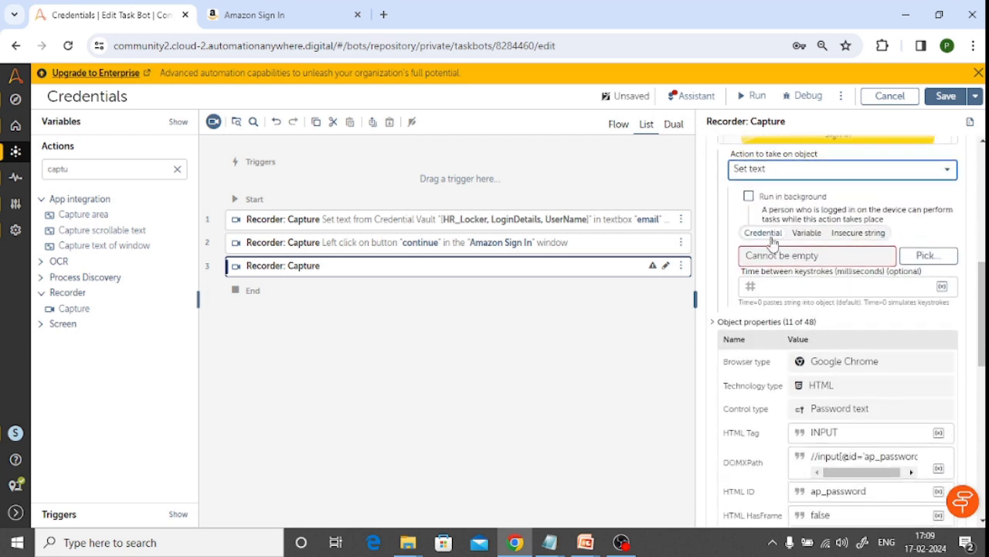
Pick the Password attribute of the LoginDetails credential in HR_Locker as the text source for the Password textbox
{"action": "left_click", "coordinate": [932, 260]}
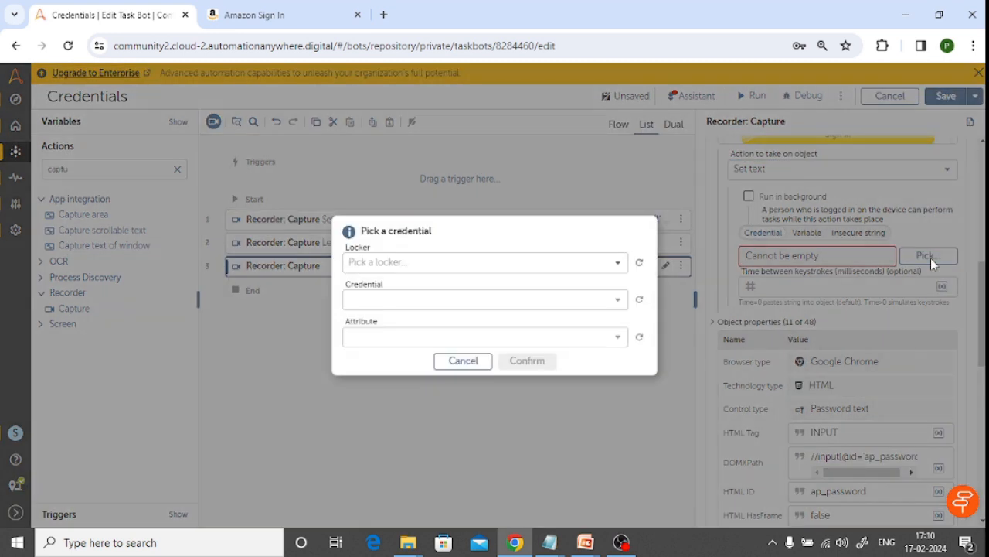
{"action": "left_click", "coordinate": [426, 266]}
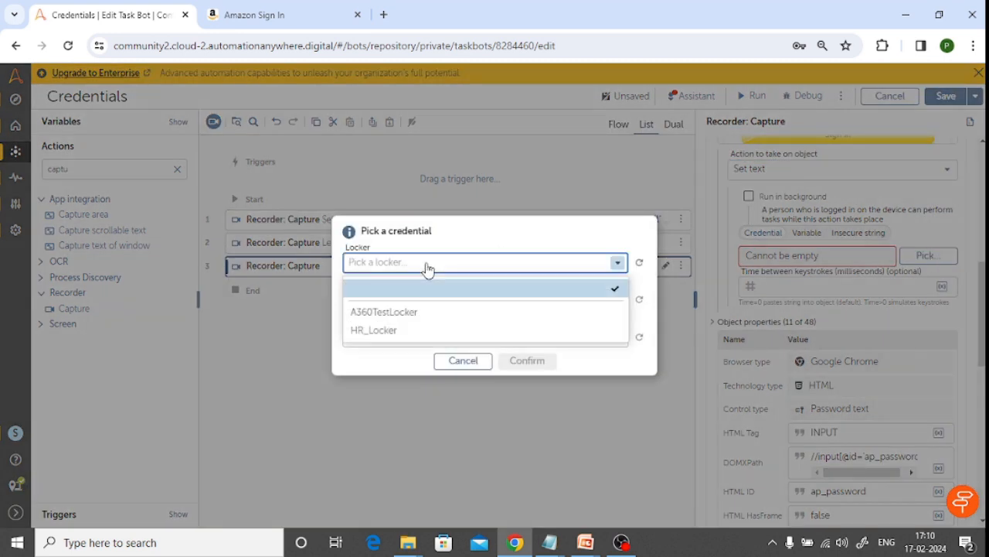
{"action": "left_click", "coordinate": [404, 327]}
{"action": "left_click", "coordinate": [455, 303]}
{"action": "left_click", "coordinate": [425, 348]}
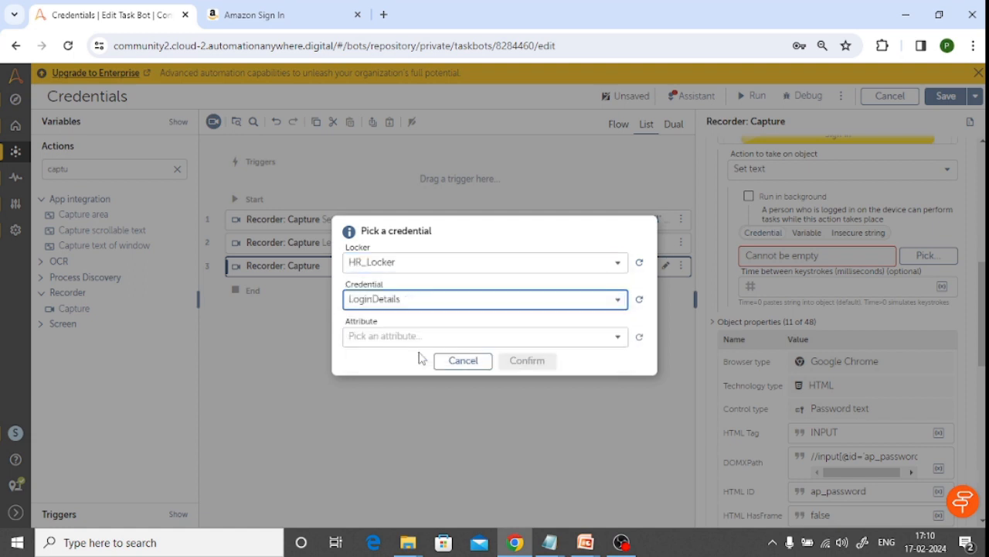
{"action": "left_click", "coordinate": [468, 345]}
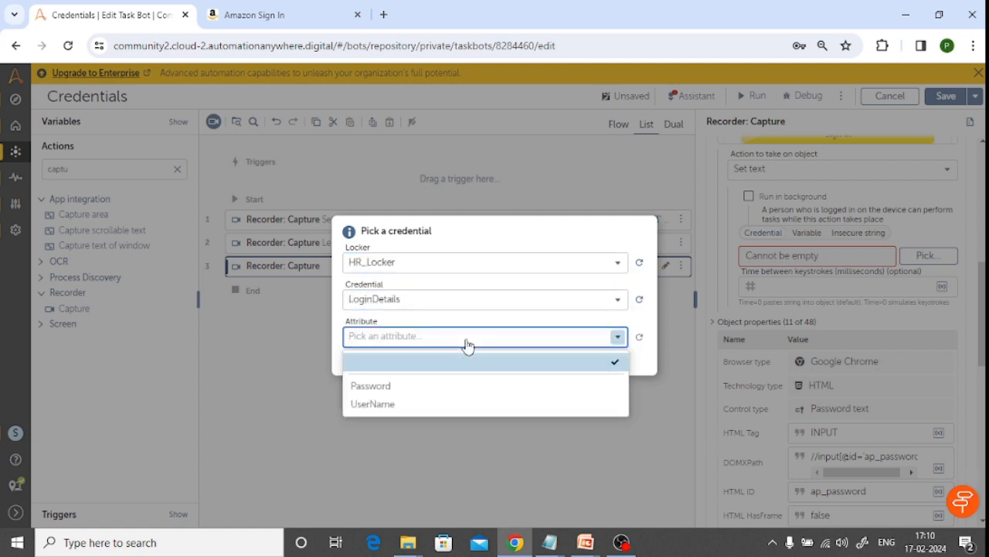
{"action": "left_click", "coordinate": [391, 387]}
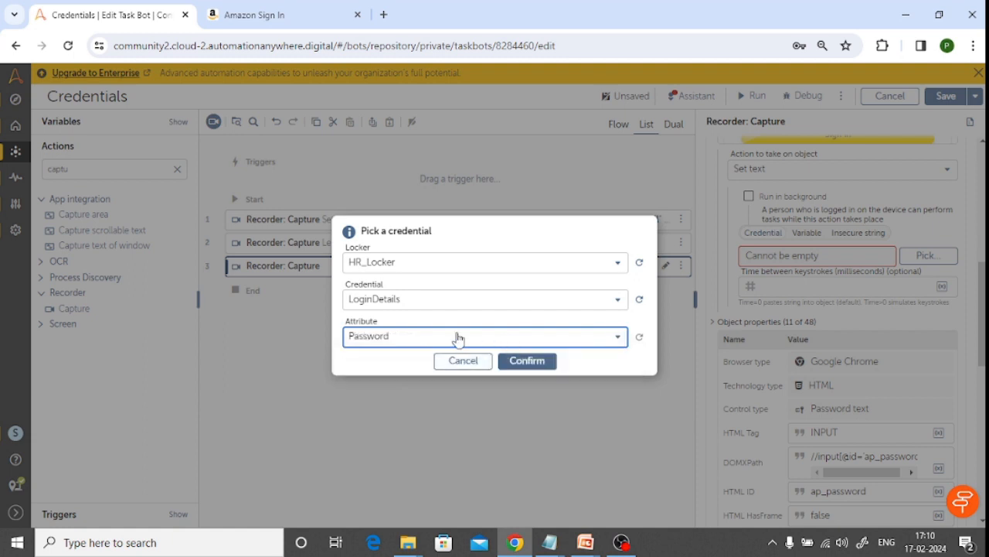
{"action": "left_click", "coordinate": [524, 360]}
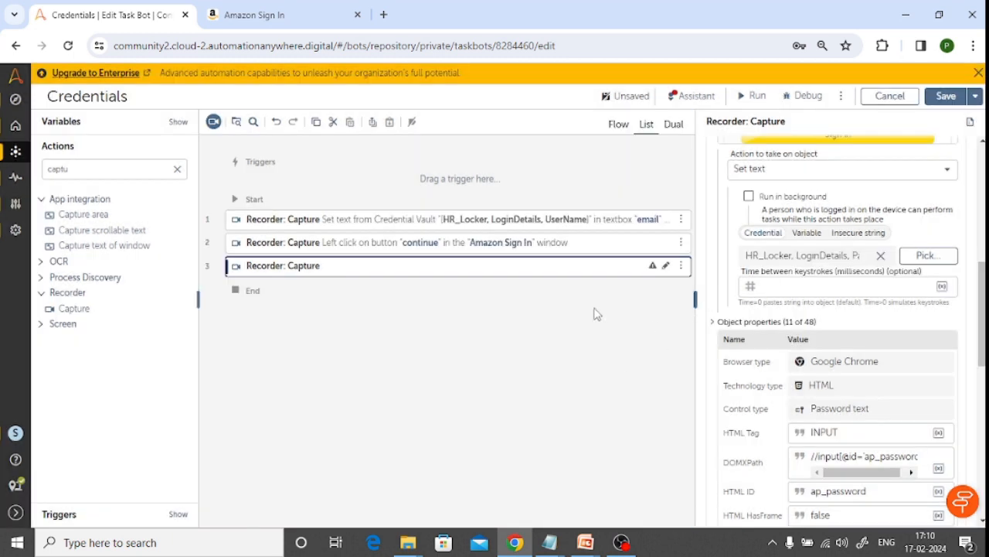
Add a fourth Recorder Capture action at the end of the bot, using the Amazon Sign In browser tab as its window
{"action": "left_click", "coordinate": [481, 249]}
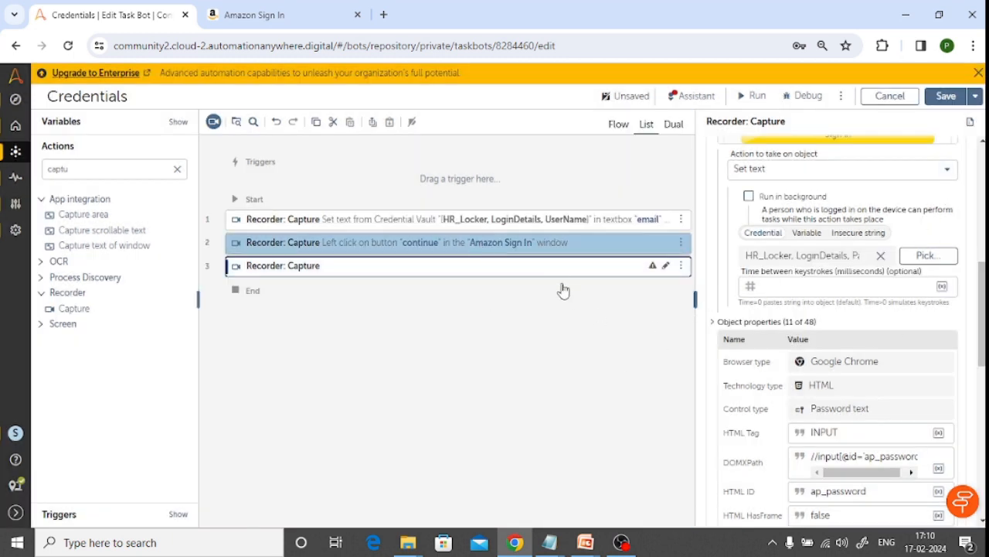
{"action": "left_click", "coordinate": [283, 17]}
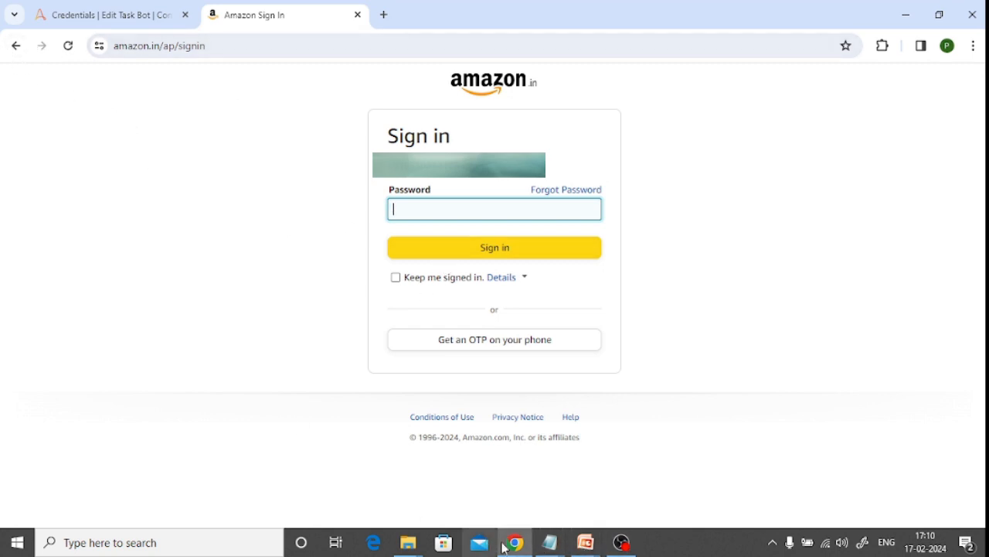
{"action": "left_click", "coordinate": [147, 14]}
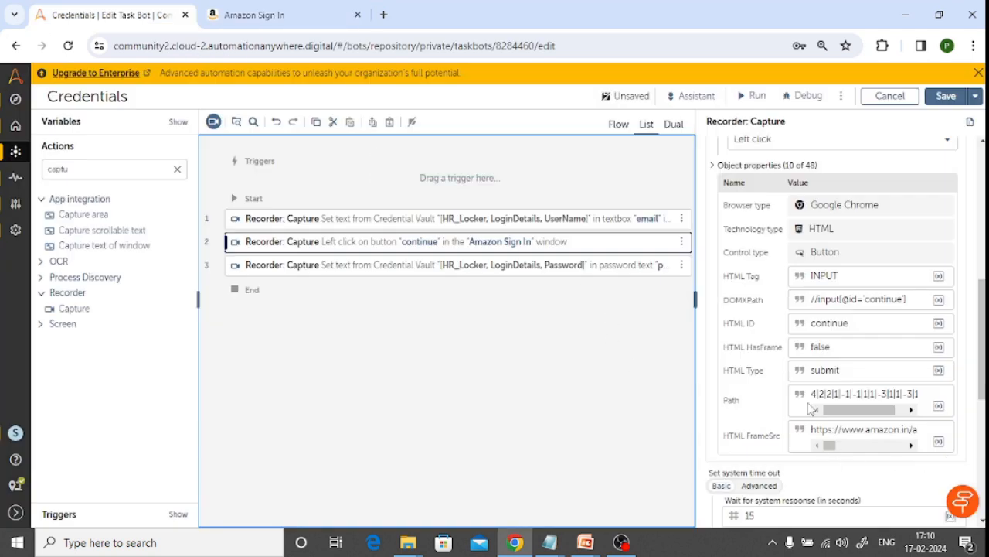
{"action": "left_click_drag", "start_coordinate": [73, 307], "coordinate": [311, 287]}
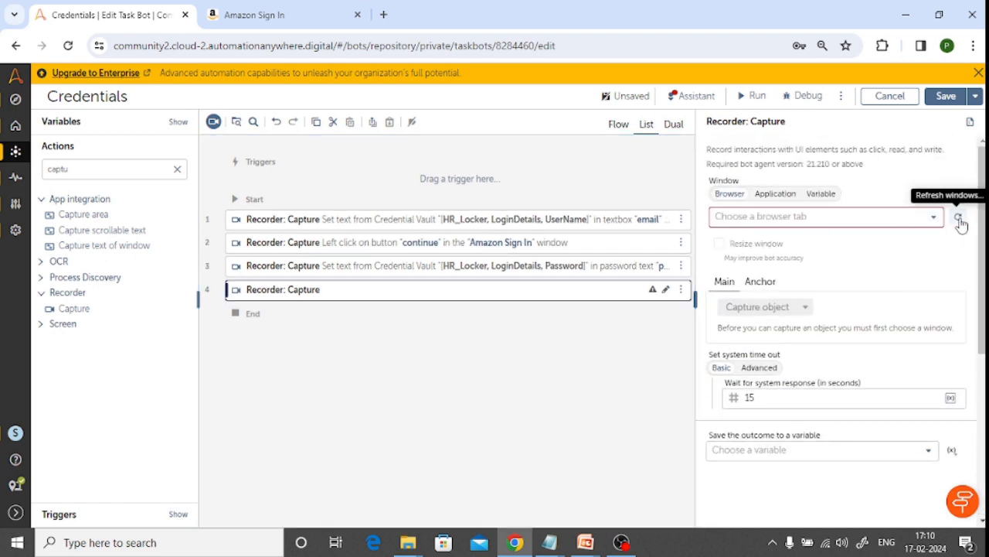
{"action": "left_click", "coordinate": [935, 220]}
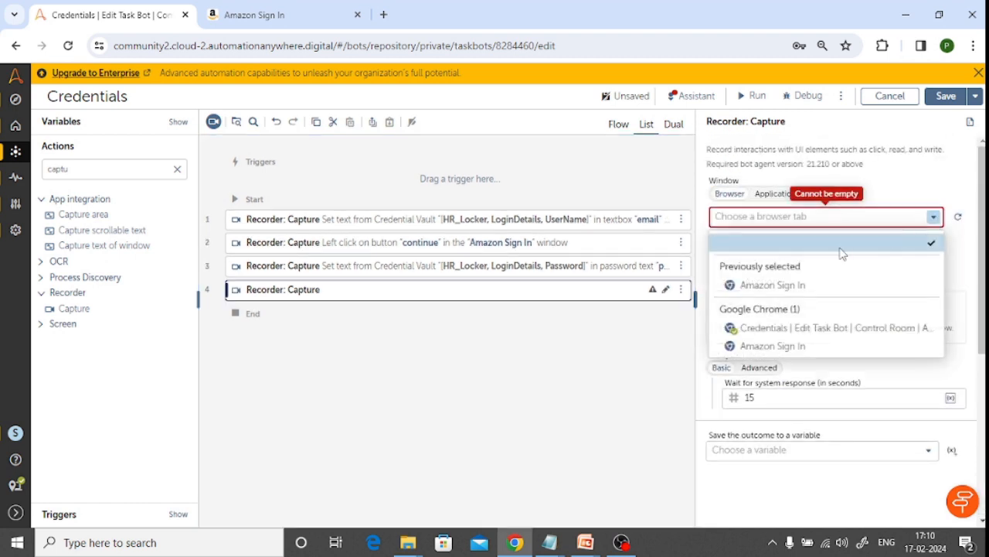
{"action": "left_click", "coordinate": [804, 286]}
Capture the Sign in button on the Amazon password page as the fourth action's object and return to the bot editor
{"action": "scroll", "coordinate": [869, 286], "scroll_direction": "down", "scroll_amount": 3}
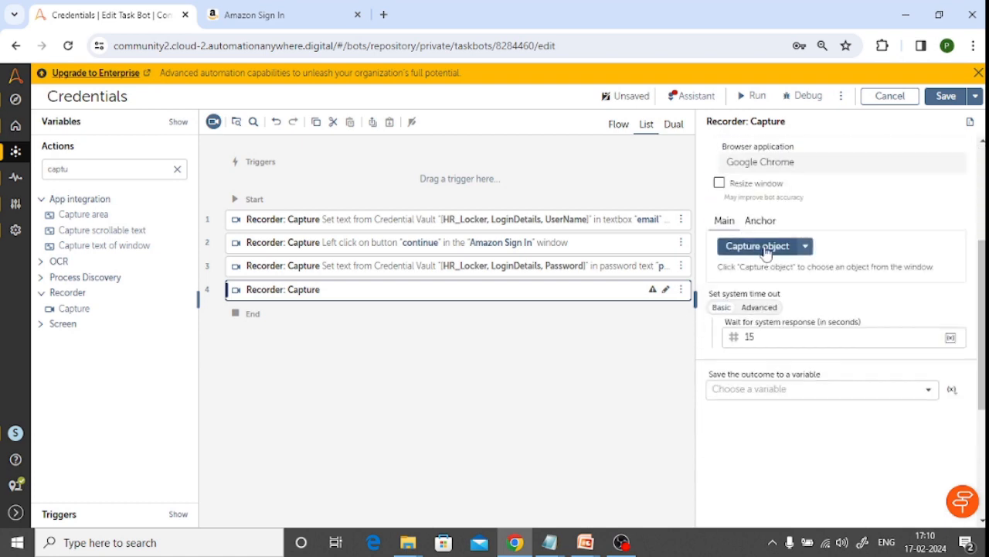
{"action": "left_click", "coordinate": [762, 245]}
{"action": "left_click", "coordinate": [520, 251]}
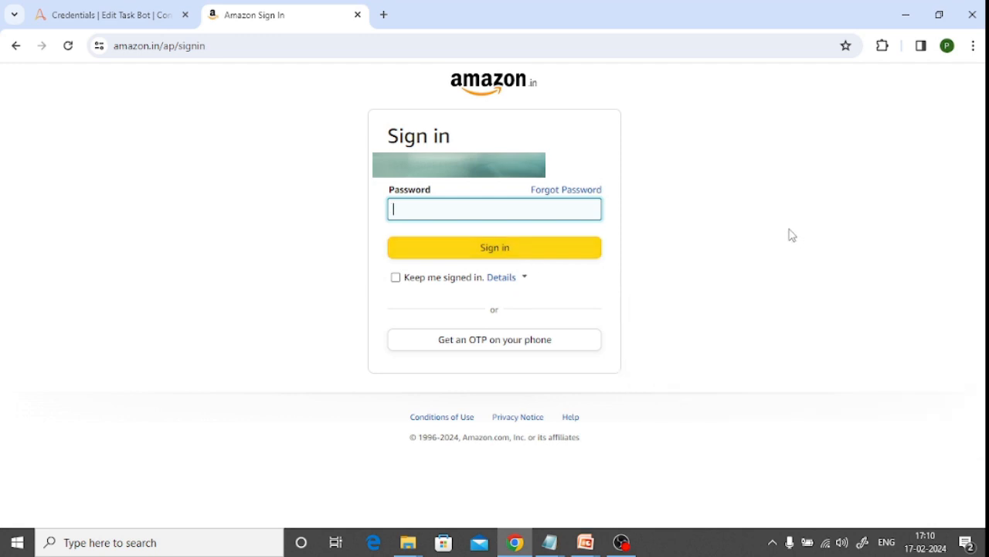
{"action": "left_click", "coordinate": [100, 15]}
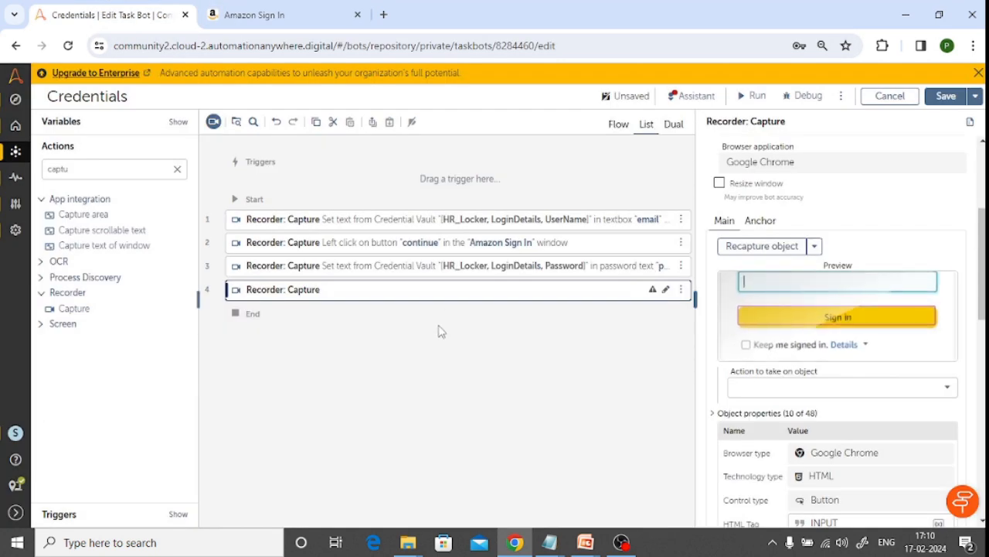
Find the Delay action and insert it right after the Capture action for the Continue button
{"action": "left_click", "coordinate": [402, 242]}
{"action": "left_click", "coordinate": [97, 170]}
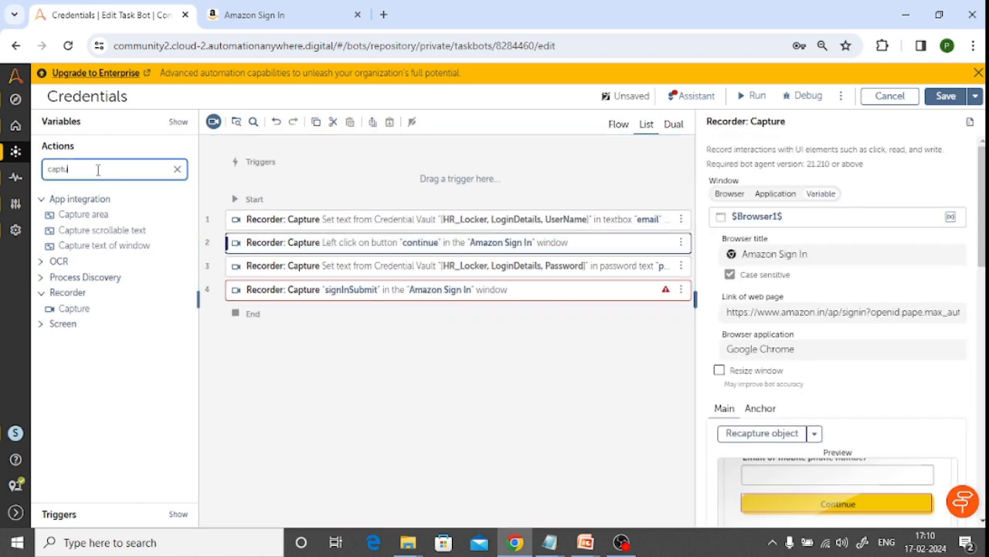
{"action": "key", "text": "BackSpace"}
{"action": "key", "text": "BackSpace"}
{"action": "type", "text": "delay"}
{"action": "left_click", "coordinate": [69, 217]}
{"action": "left_click_drag", "start_coordinate": [70, 217], "coordinate": [279, 258]}
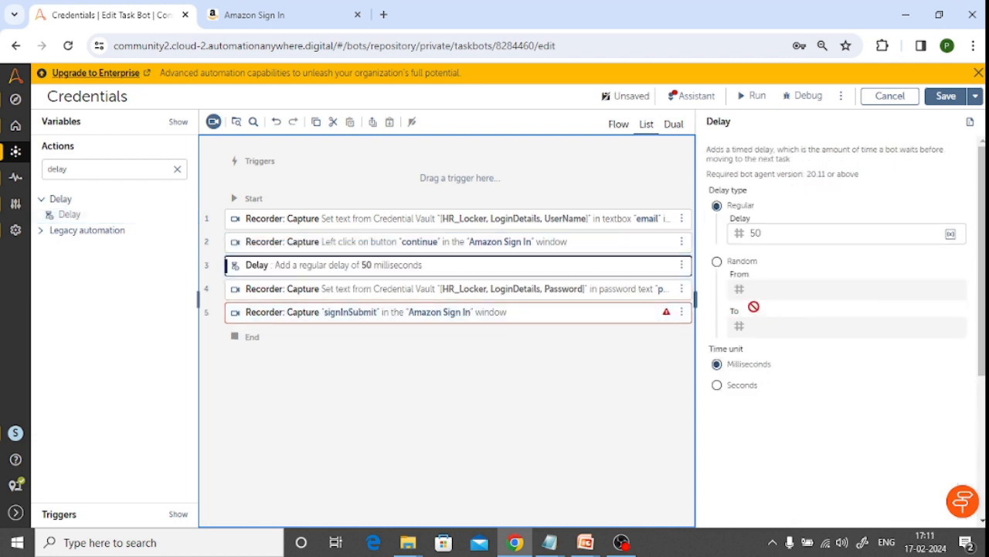
Set the new Delay action to a regular delay of 5 seconds
{"action": "left_click", "coordinate": [777, 234]}
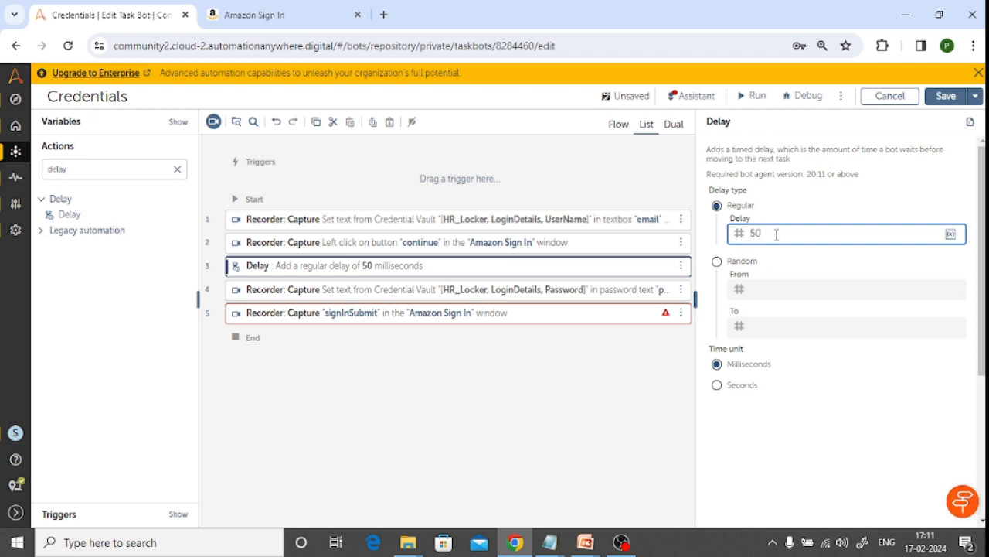
{"action": "left_click", "coordinate": [716, 385]}
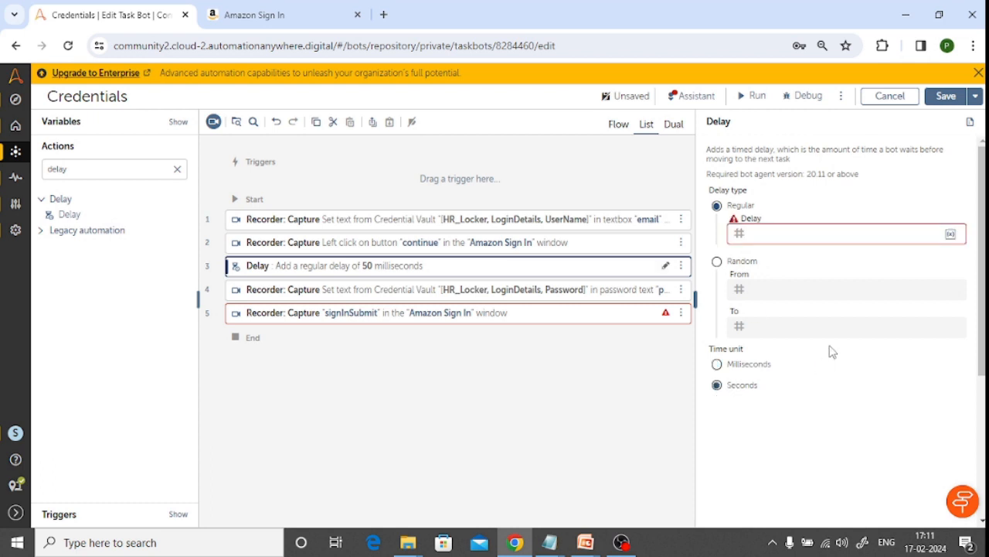
{"action": "left_click", "coordinate": [762, 236]}
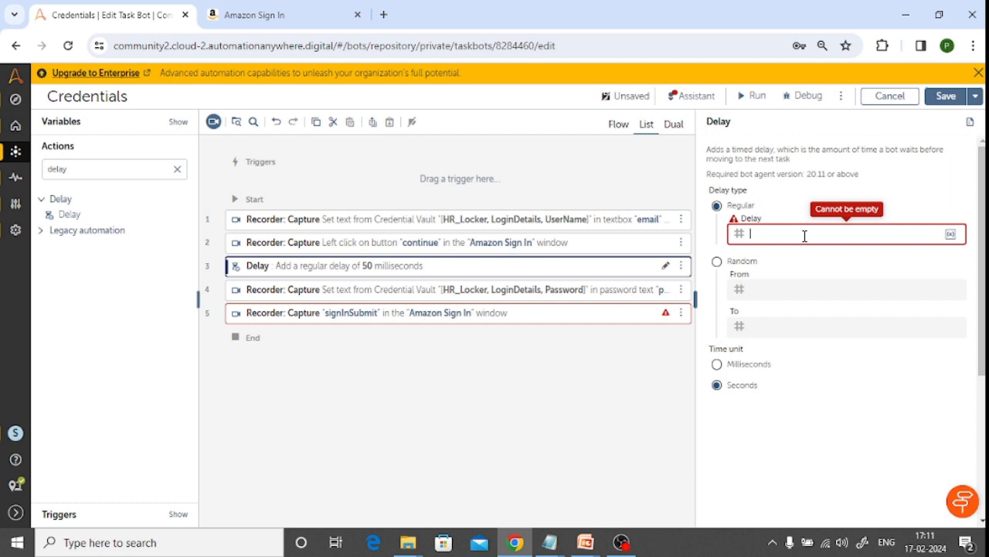
{"action": "type", "text": "5"}
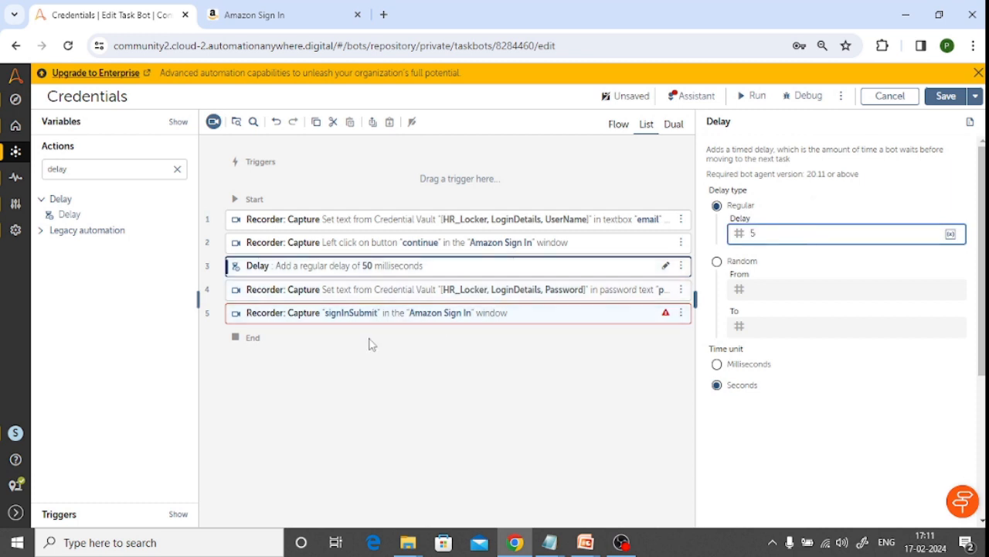
{"action": "left_click", "coordinate": [348, 312]}
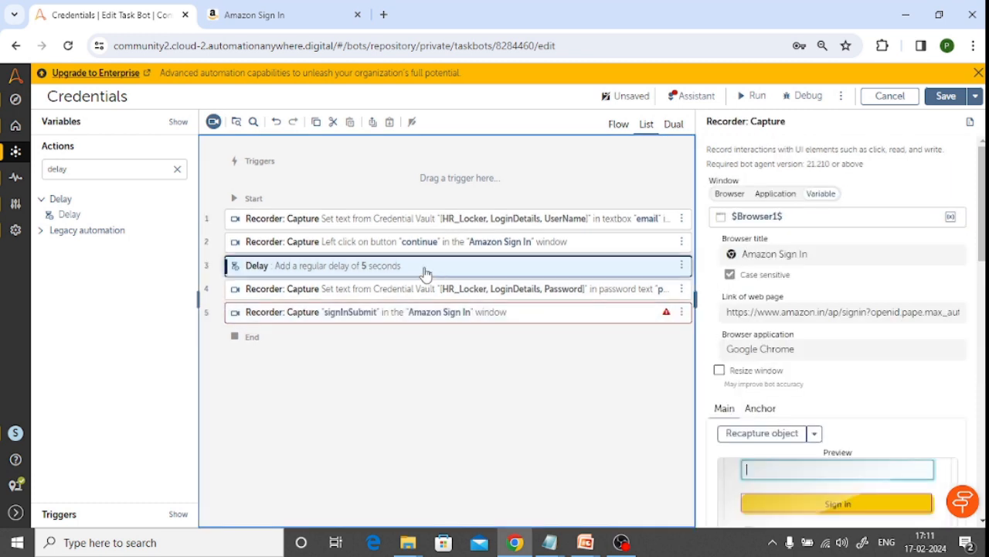
Copy the 5-second Delay through the shared clipboard to just after the Password Capture action and save the bot
{"action": "left_click", "coordinate": [426, 270]}
{"action": "left_click", "coordinate": [373, 125]}
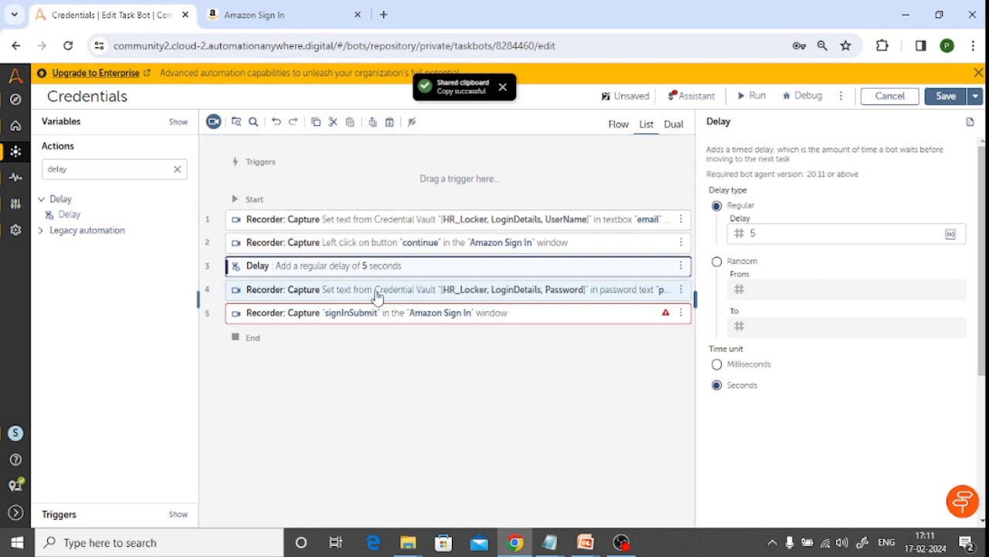
{"action": "left_click", "coordinate": [348, 292]}
{"action": "left_click", "coordinate": [390, 122]}
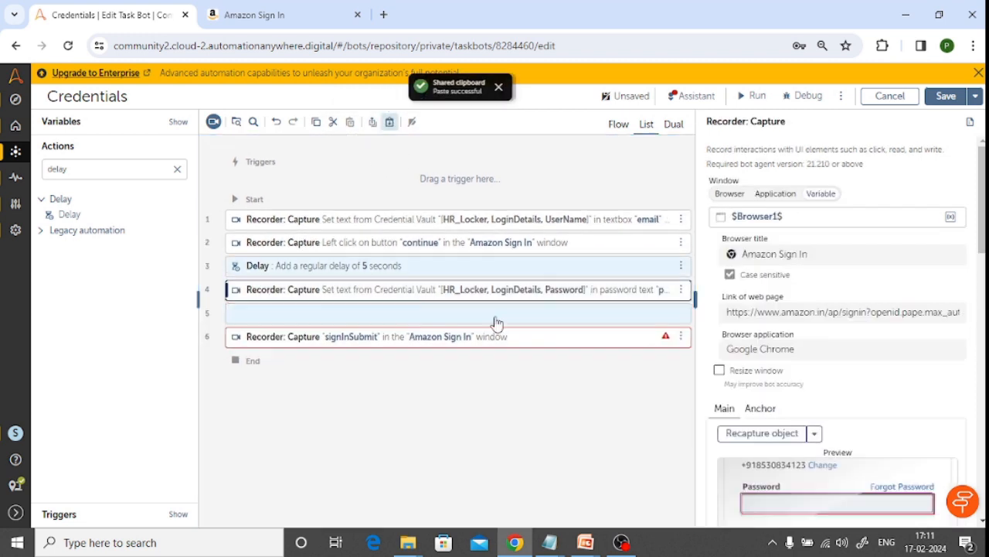
{"action": "left_click", "coordinate": [946, 101]}
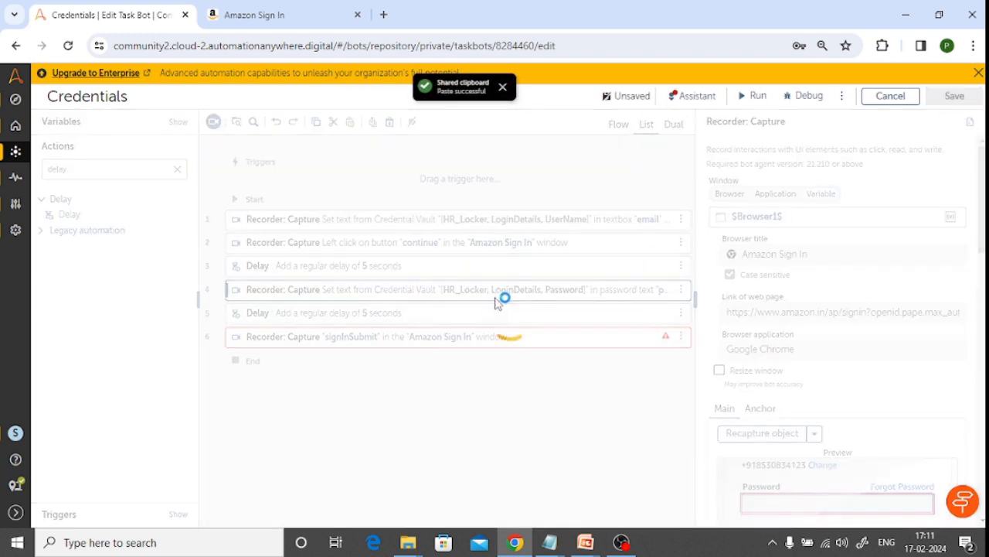
Take the Amazon tab back to the email or mobile number sign-in page and try to run the Credentials bot
{"action": "left_click", "coordinate": [293, 15]}
{"action": "left_click", "coordinate": [15, 46]}
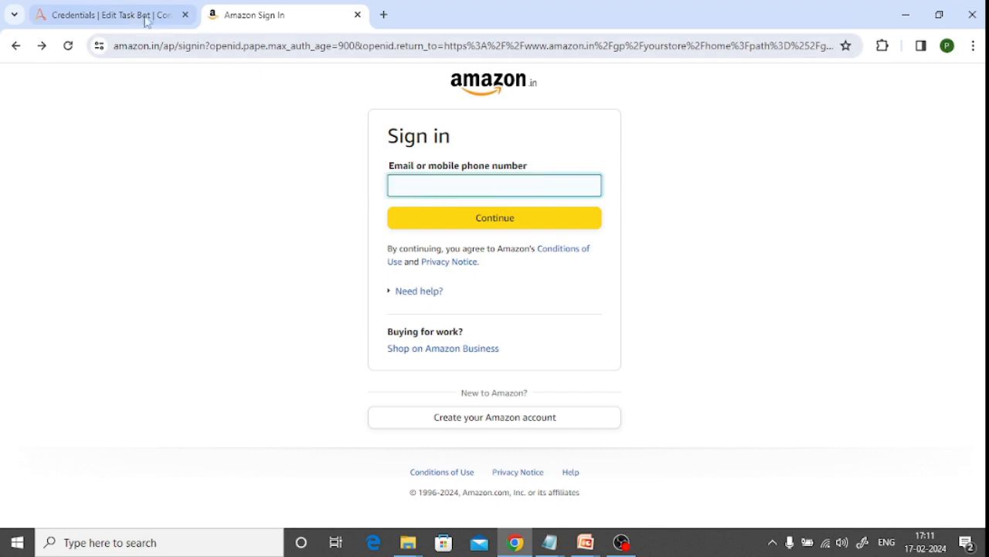
{"action": "left_click", "coordinate": [108, 15]}
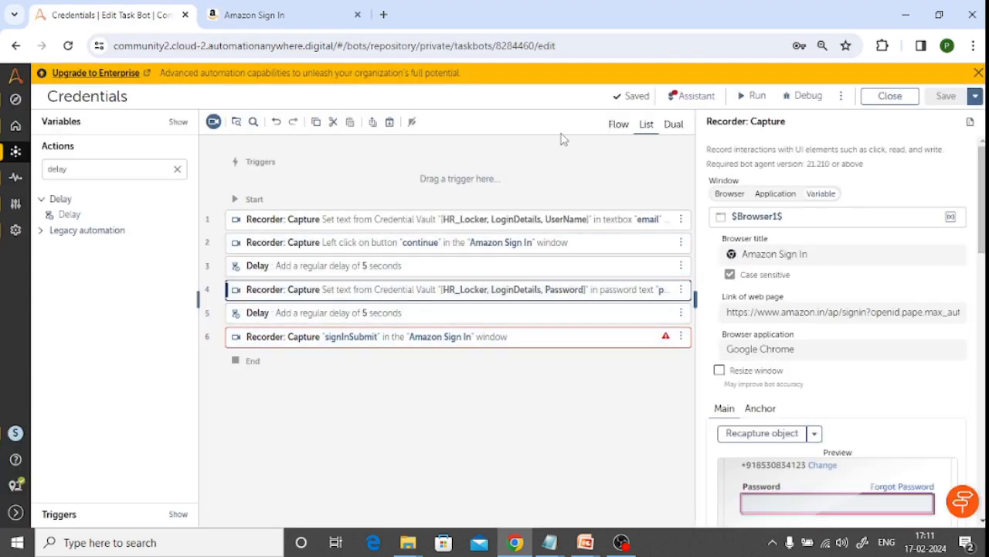
{"action": "left_click", "coordinate": [753, 95]}
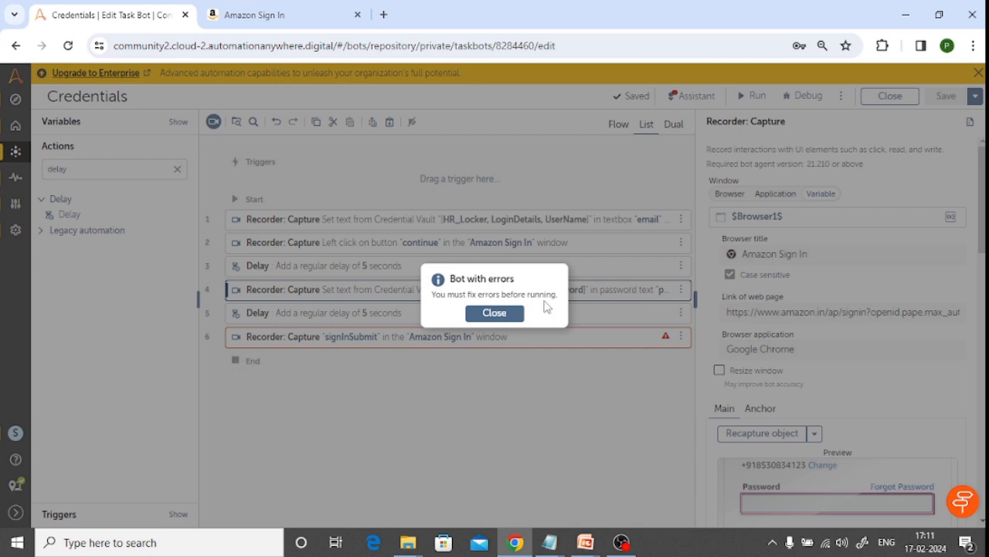
{"action": "left_click", "coordinate": [494, 313]}
Set the action on the captured Sign in button to Left click in the last Capture action
{"action": "left_click", "coordinate": [572, 345]}
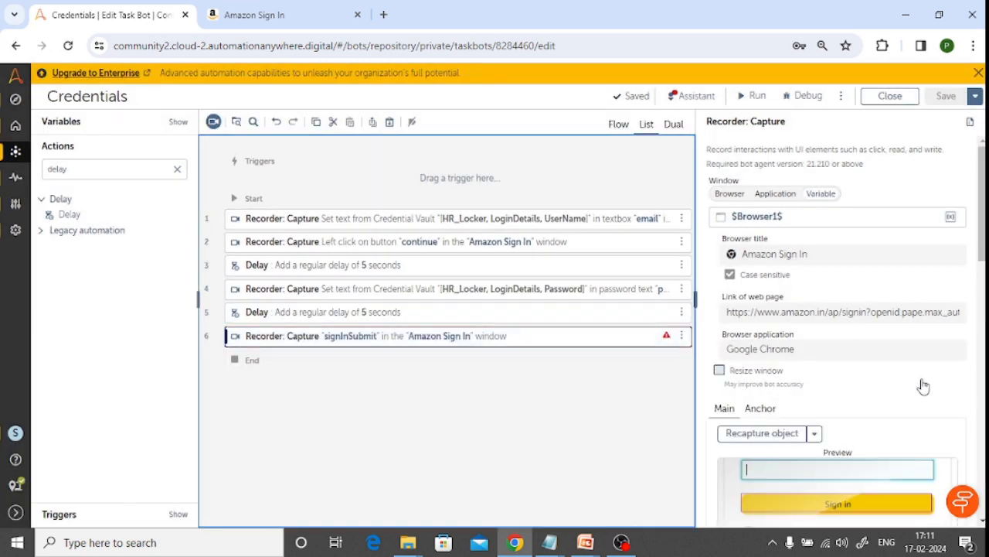
{"action": "scroll", "coordinate": [924, 382], "scroll_direction": "down", "scroll_amount": 2}
{"action": "scroll", "coordinate": [932, 361], "scroll_direction": "down", "scroll_amount": 1}
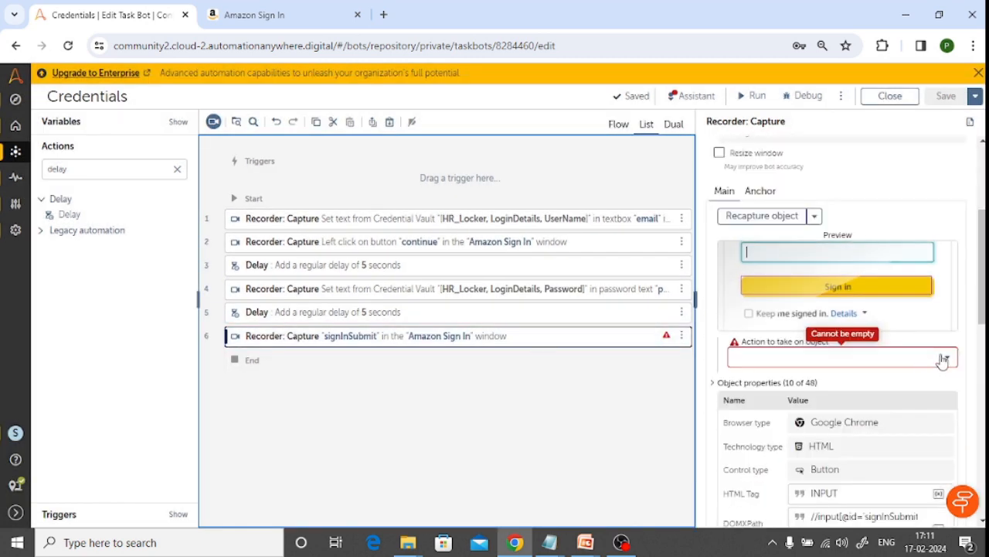
{"action": "left_click", "coordinate": [948, 357]}
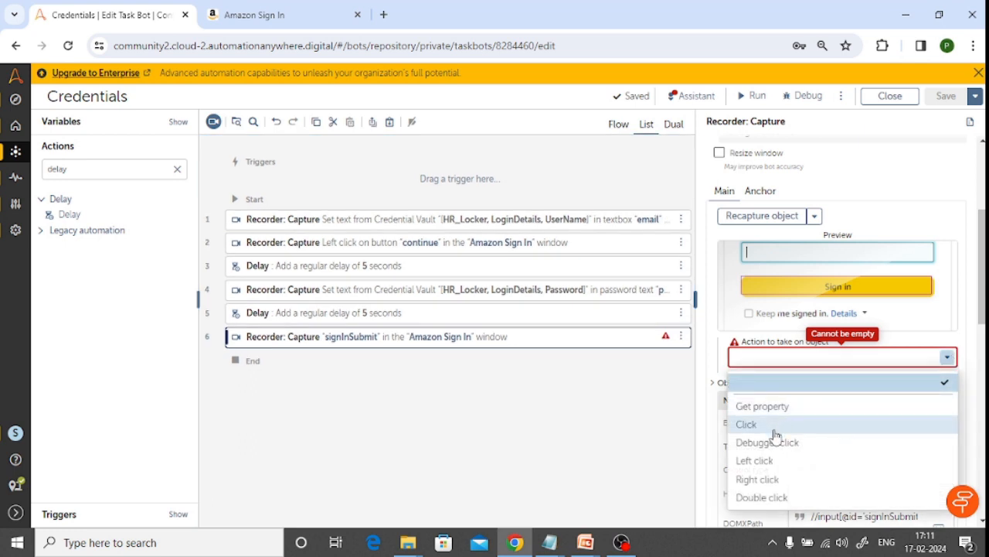
{"action": "left_click", "coordinate": [770, 461]}
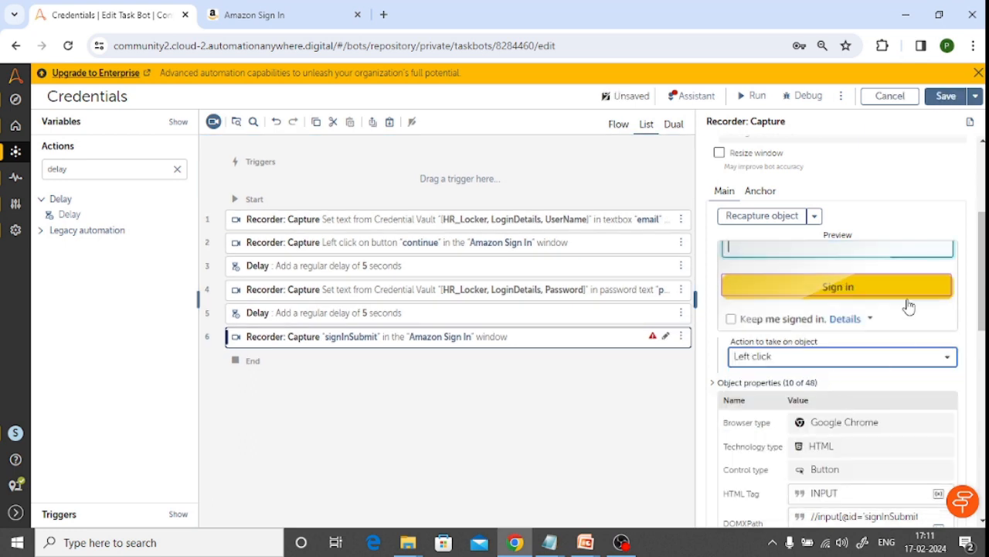
{"action": "scroll", "coordinate": [909, 306], "scroll_direction": "down", "scroll_amount": 3}
{"action": "scroll", "coordinate": [907, 307], "scroll_direction": "up", "scroll_amount": 5}
{"action": "scroll", "coordinate": [919, 409], "scroll_direction": "down", "scroll_amount": 10}
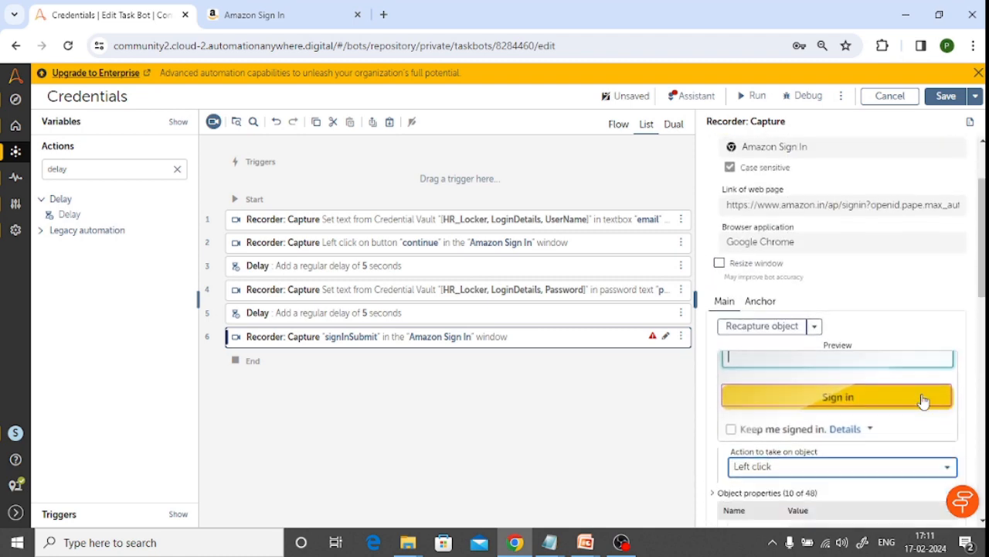
{"action": "scroll", "coordinate": [923, 397], "scroll_direction": "up", "scroll_amount": 4}
Save the Credentials bot and run it through the Amazon sign-in
{"action": "left_click", "coordinate": [945, 97]}
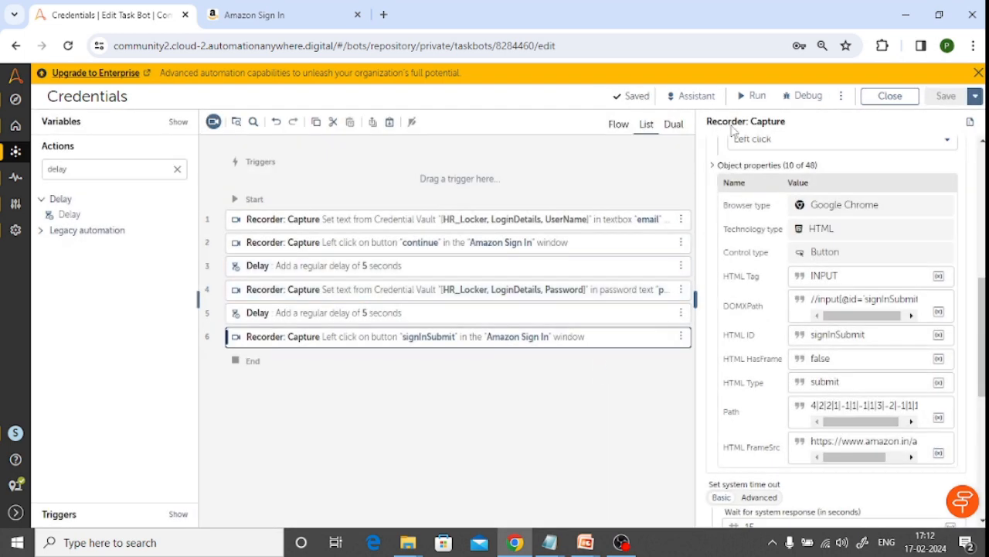
{"action": "left_click", "coordinate": [754, 97]}
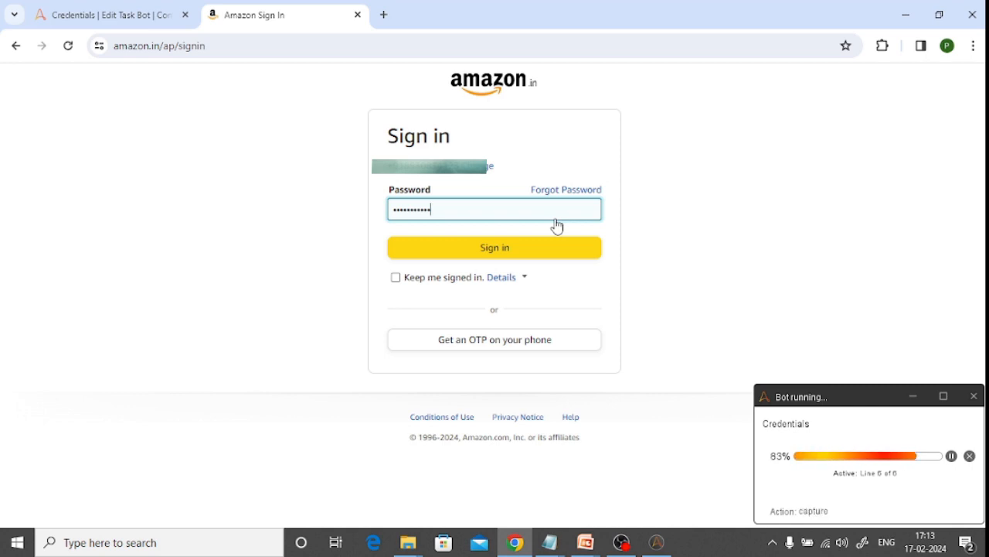
{"action": "left_click", "coordinate": [518, 252]}
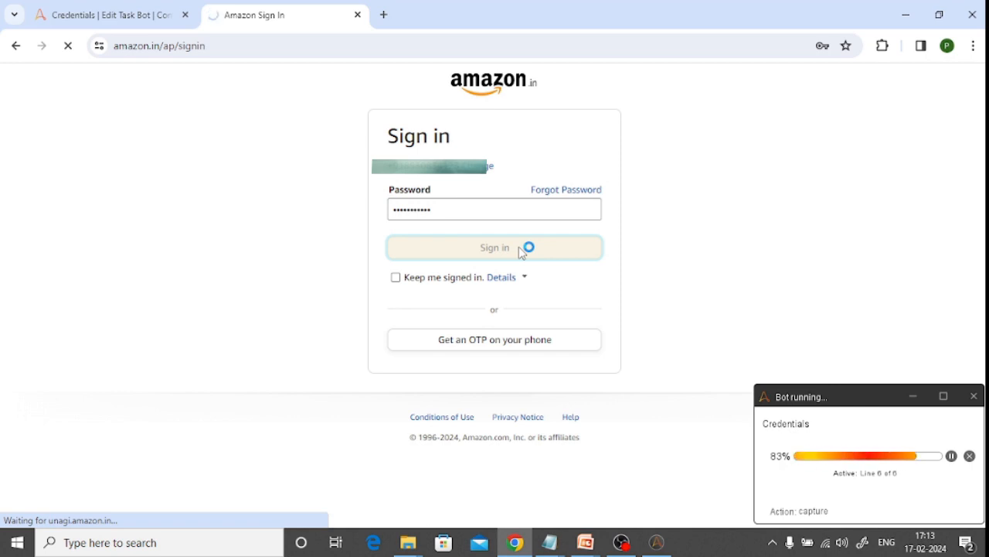